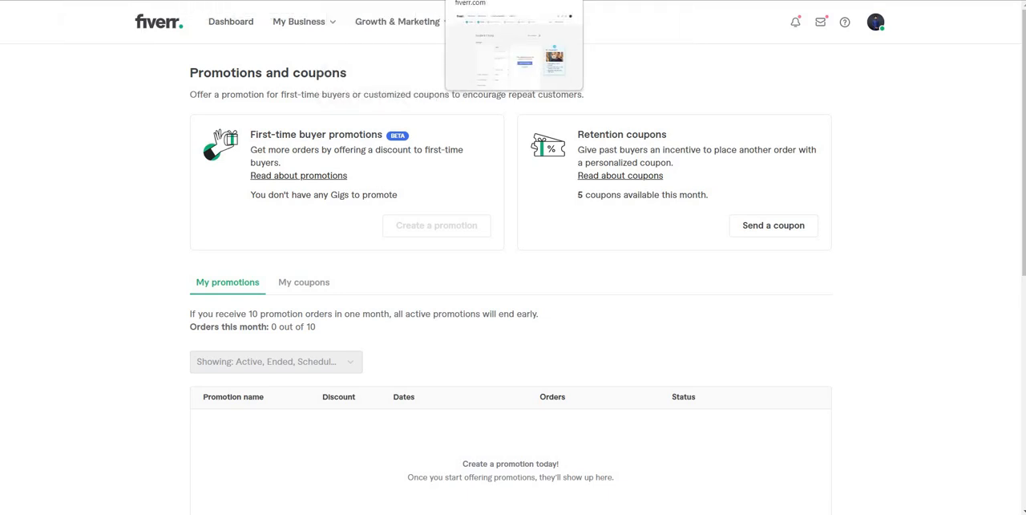
Step: Return to the gig editor, open the gig's Overview section and clear the existing gig title
left_click(491, 0)
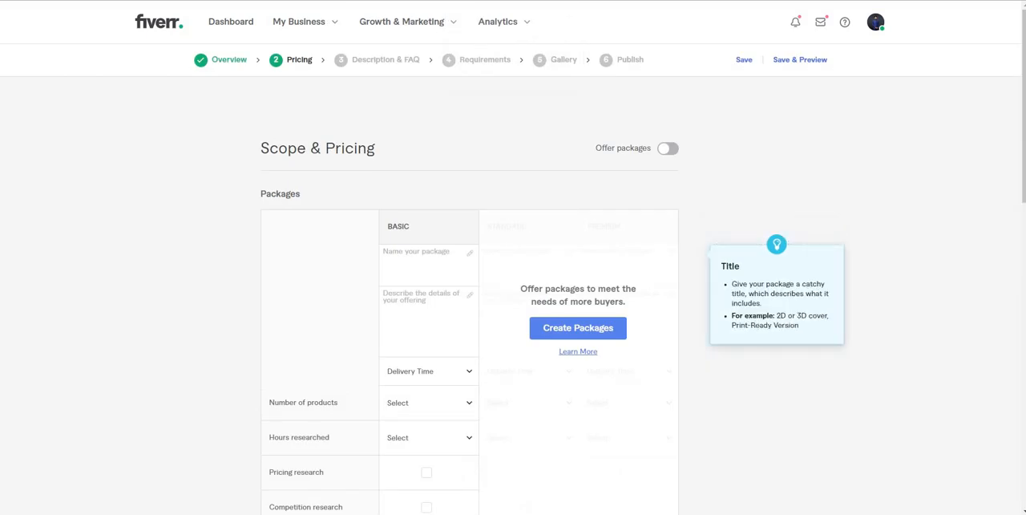
left_click(428, 264)
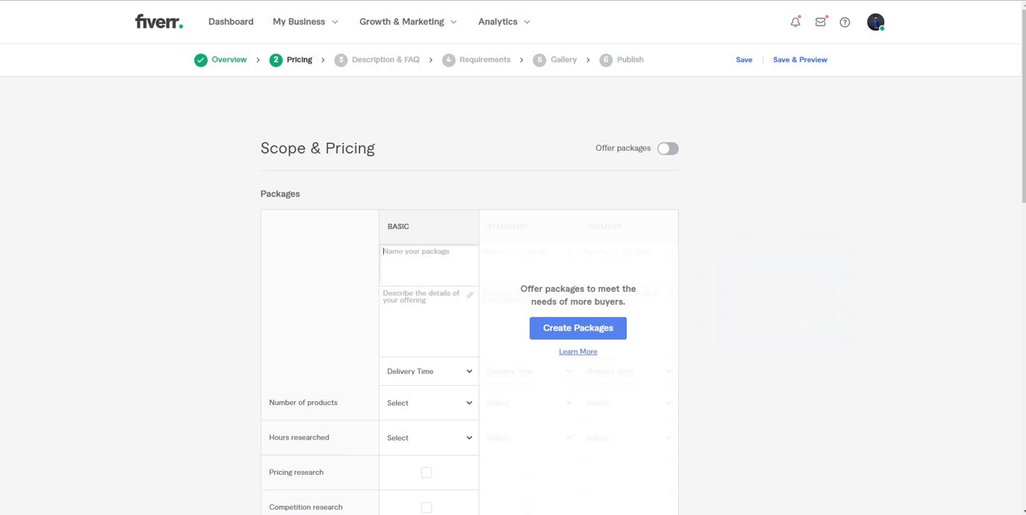
left_click(229, 60)
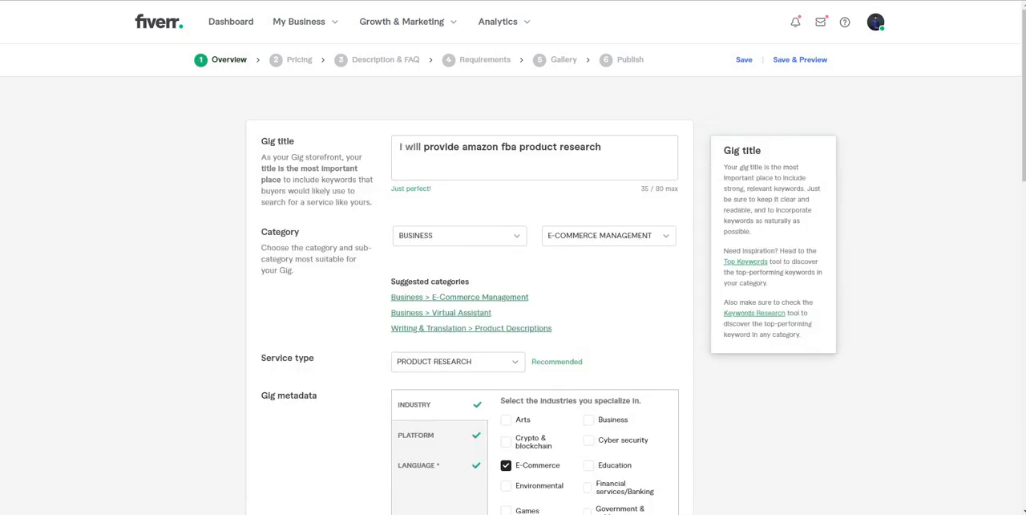
left_click(535, 152)
key("ctrl+a")
key("BackSpace")
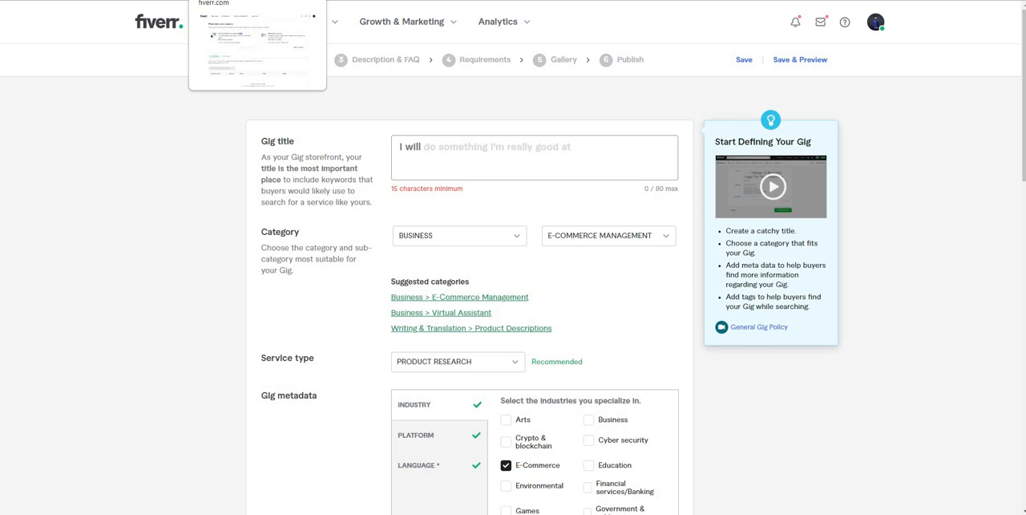
Step: Try the gig title "do amazon fba va ebay" and clear it again
left_click(513, 152)
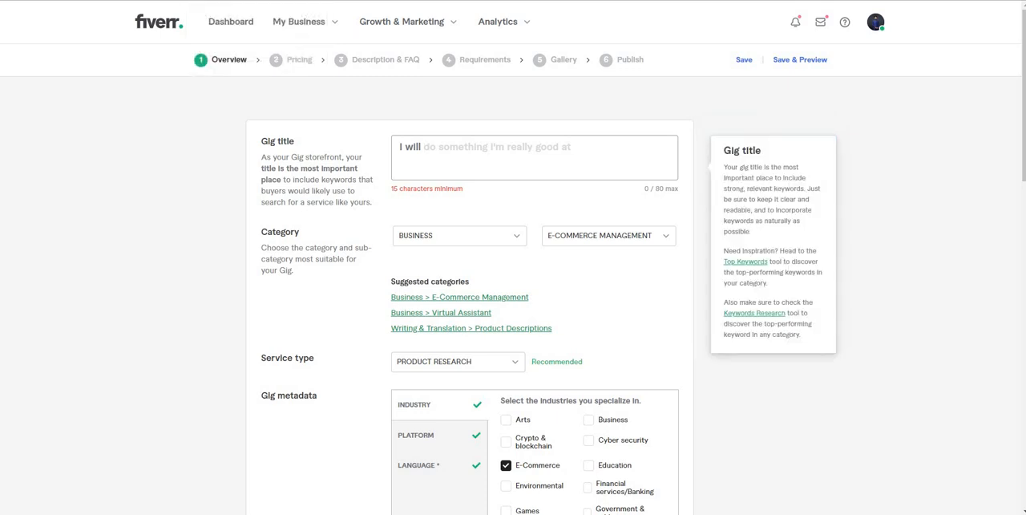
type("do ")
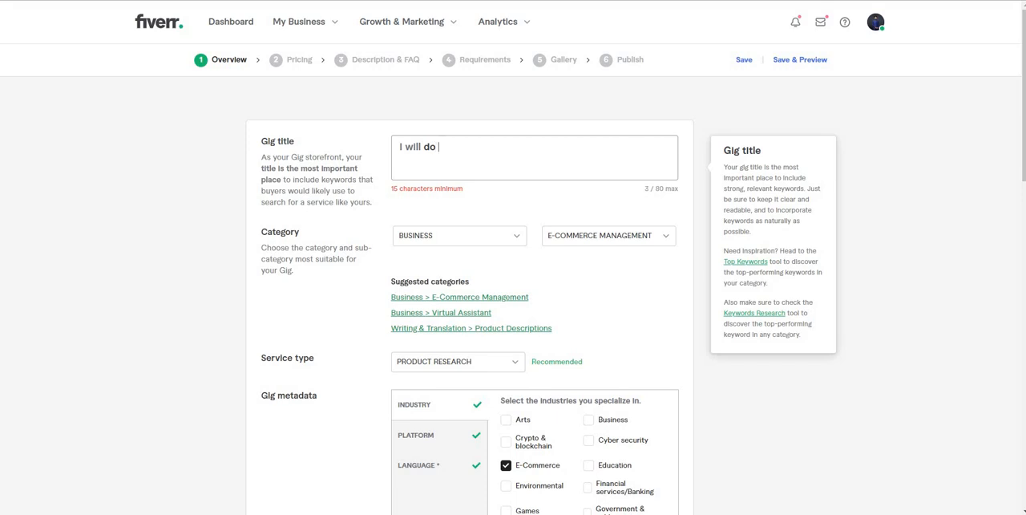
type("amazon fba va ")
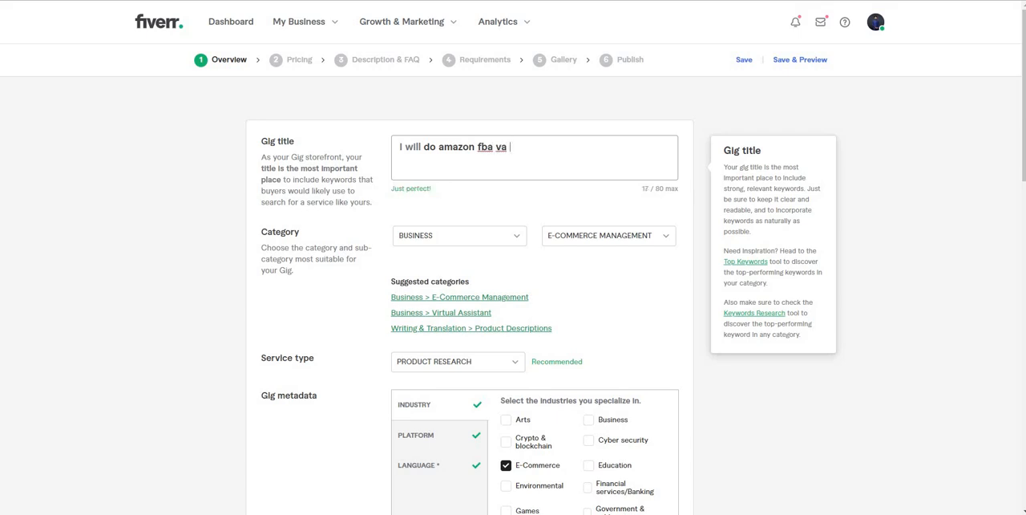
type("ebay")
key("BackSpace")
key("BackSpace")
key("BackSpace")
key("BackSpace")
key("BackSpace")
key("BackSpace")
key("BackSpace")
key("BackSpace")
key("BackSpace")
key("BackSpace")
key("BackSpace")
key("BackSpace")
key("BackSpace")
key("BackSpace")
key("BackSpace")
key("BackSpace")
key("BackSpace")
key("BackSpace")
key("BackSpace")
key("BackSpace")
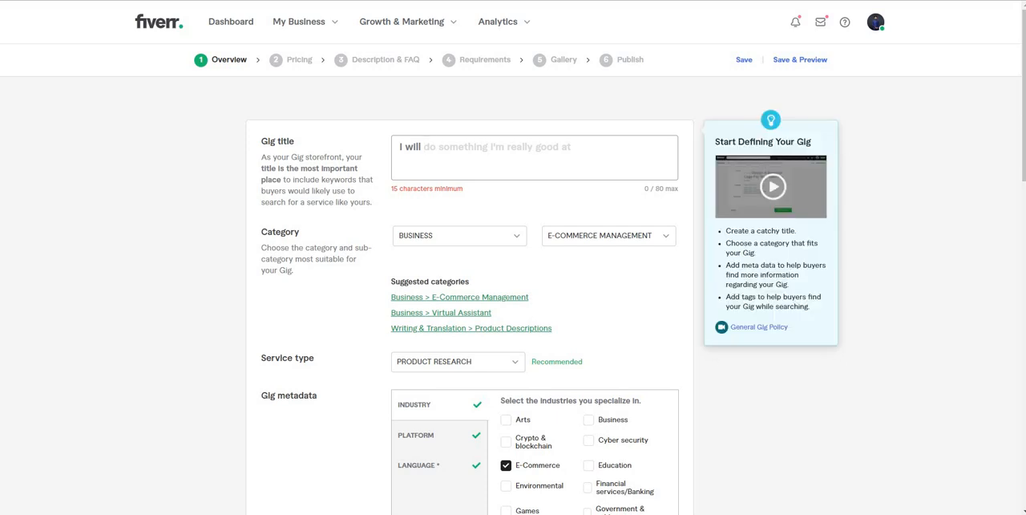
Step: Remove all five positive keyword tags from the gig's search tags
left_click_drag(1023, 118, 1023, 313)
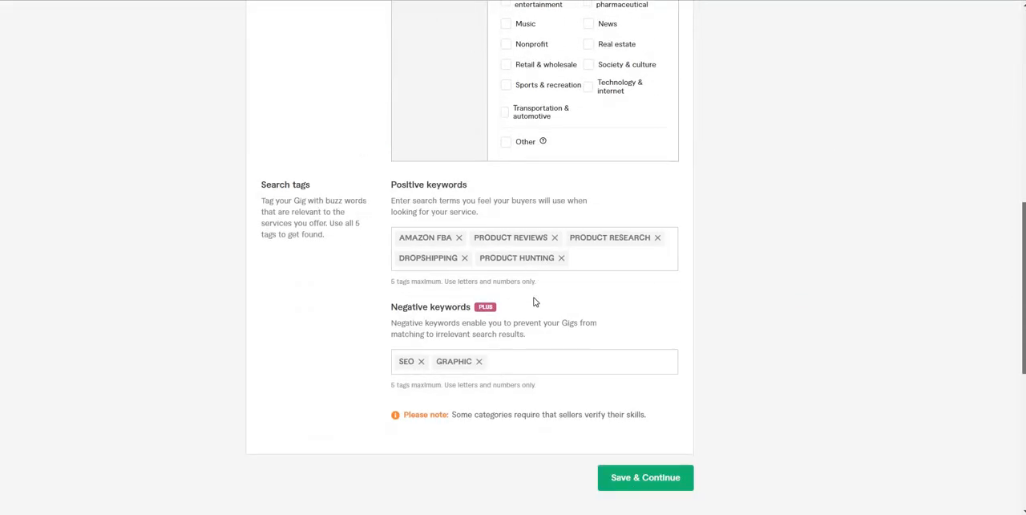
left_click(460, 237)
left_click(460, 237)
left_click(460, 237)
left_click(460, 238)
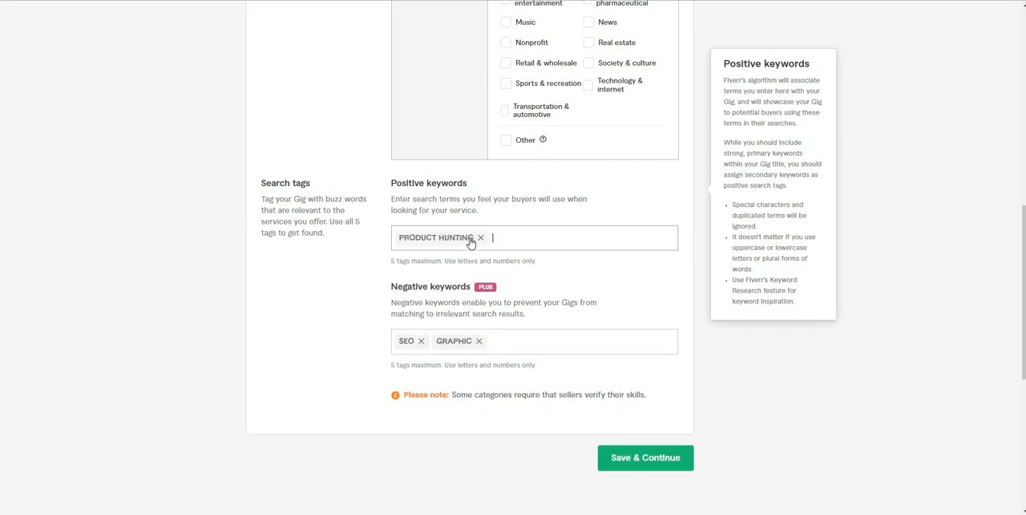
left_click(482, 238)
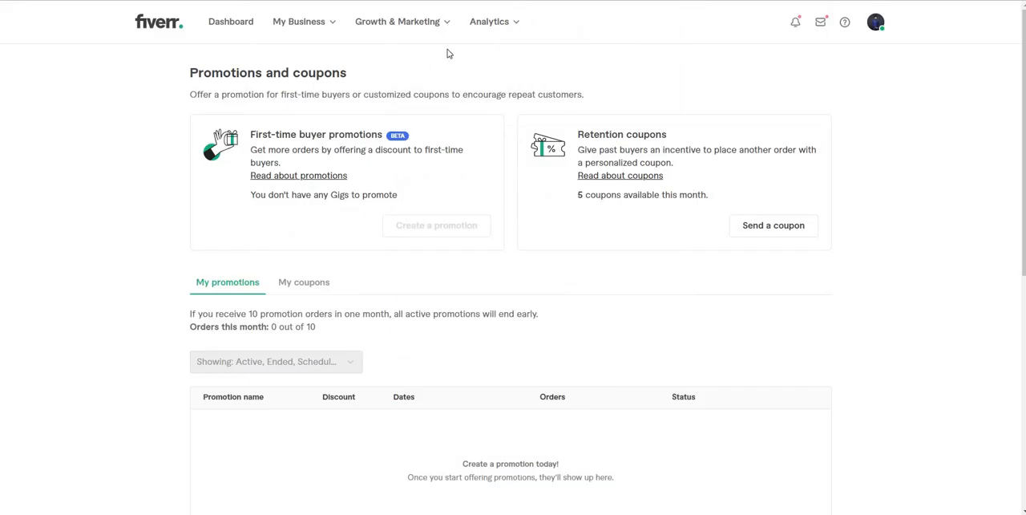
Step: Open the keyword research analytics and show keywords for Graphics & Design, subcategory Graphics for Streamers
left_click(498, 25)
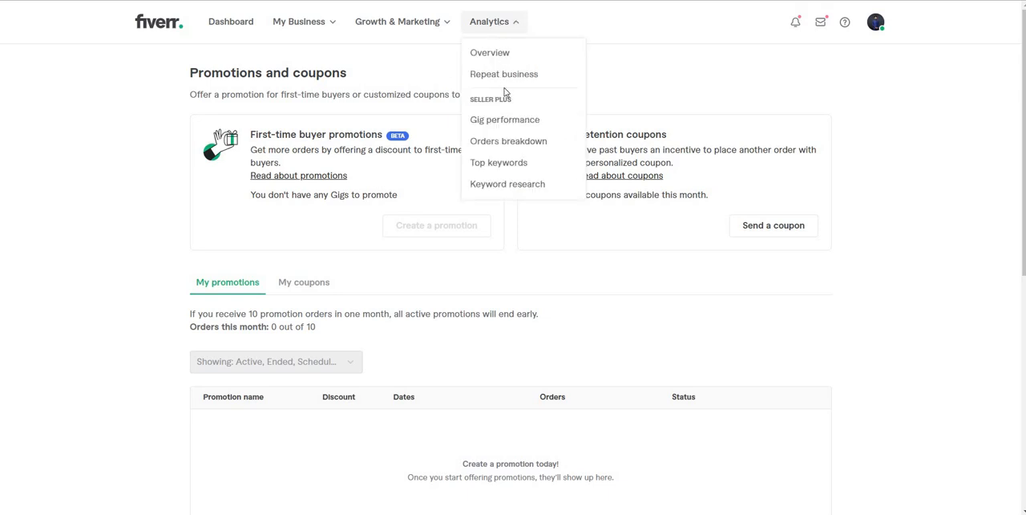
left_click(509, 185)
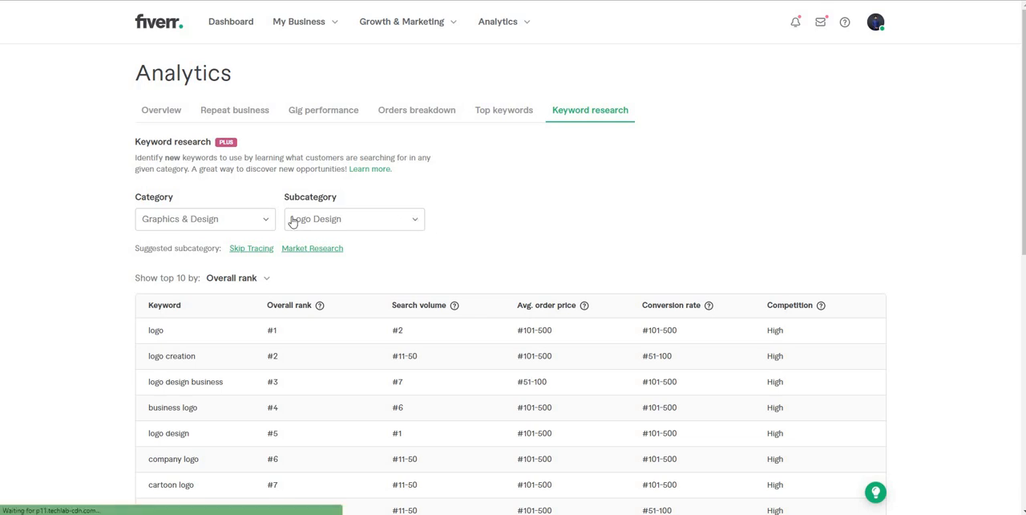
left_click(243, 219)
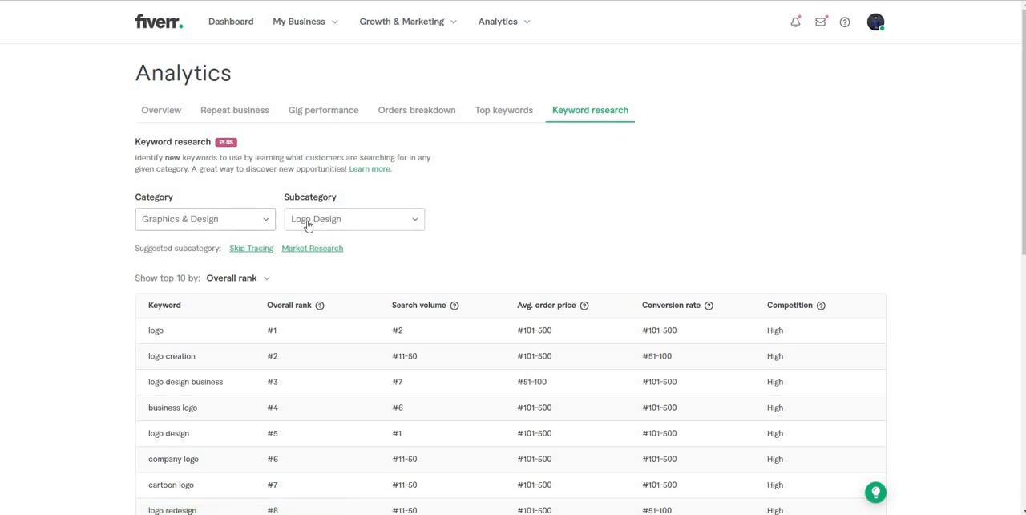
left_click(314, 223)
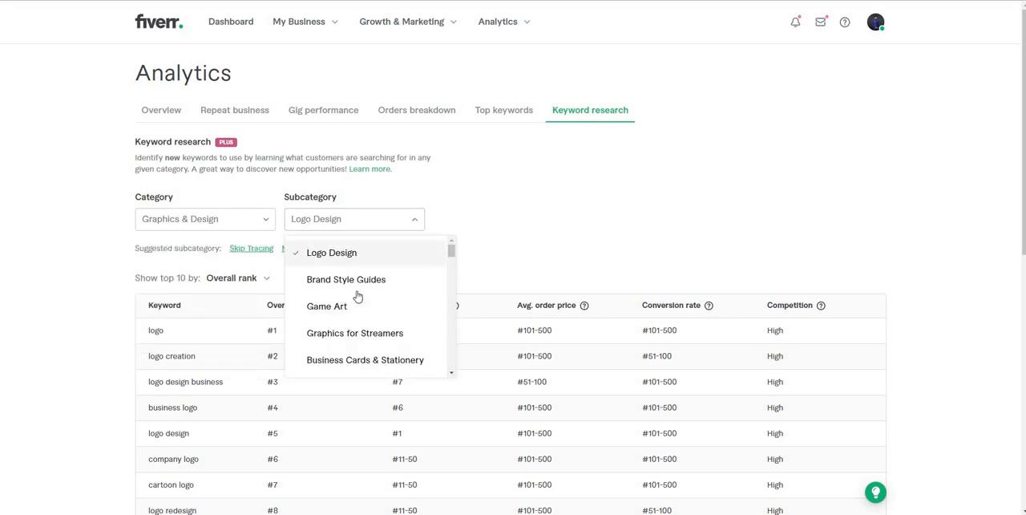
left_click(403, 332)
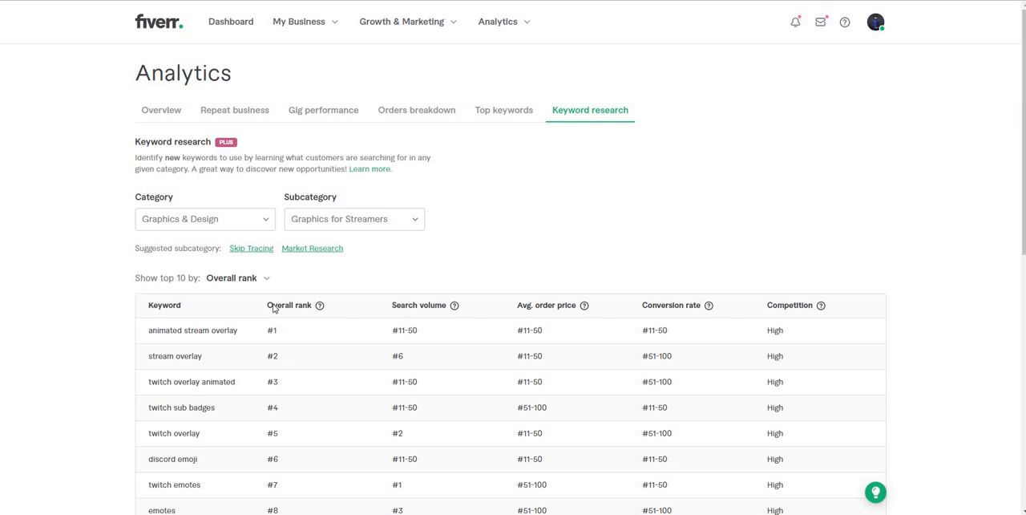
Step: Examine the search volume, average order price, conversion rate and competition of the top-ranked keyword
triple_click(416, 330)
triple_click(529, 331)
double_click(659, 330)
double_click(775, 330)
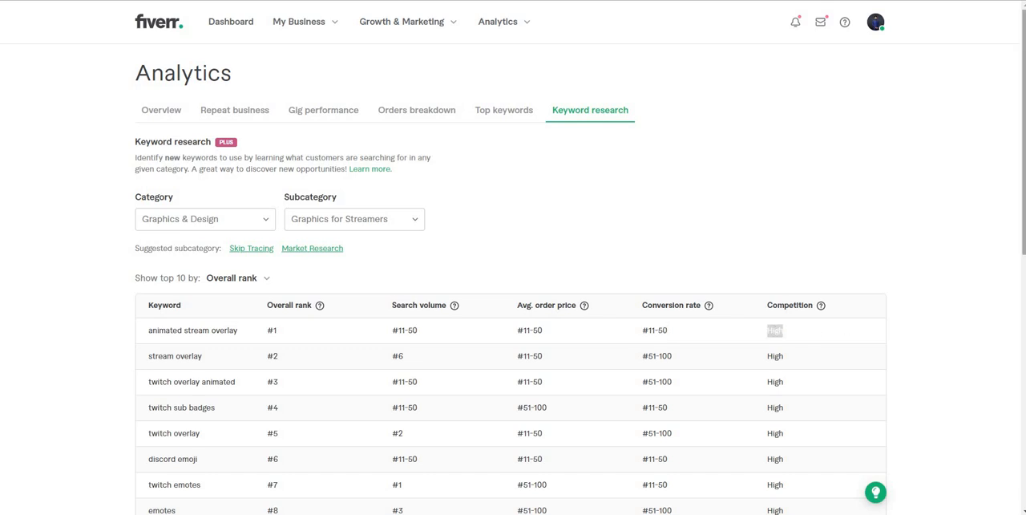
scroll(1023, 160, "down", 2)
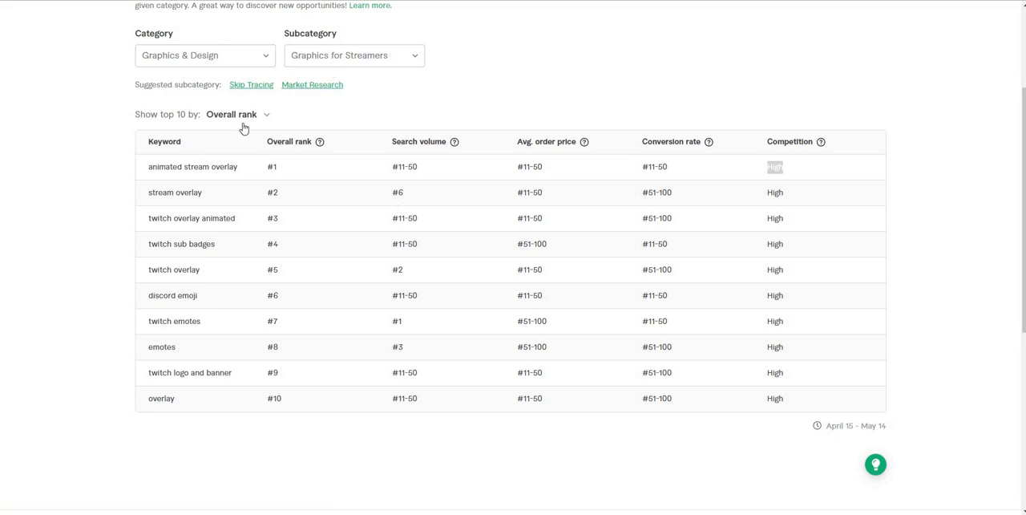
Step: Copy the keyword "animated stream overlay" from the research table and set the gig title to "do animated stream overlay"
triple_click(205, 165)
key("ctrl+c")
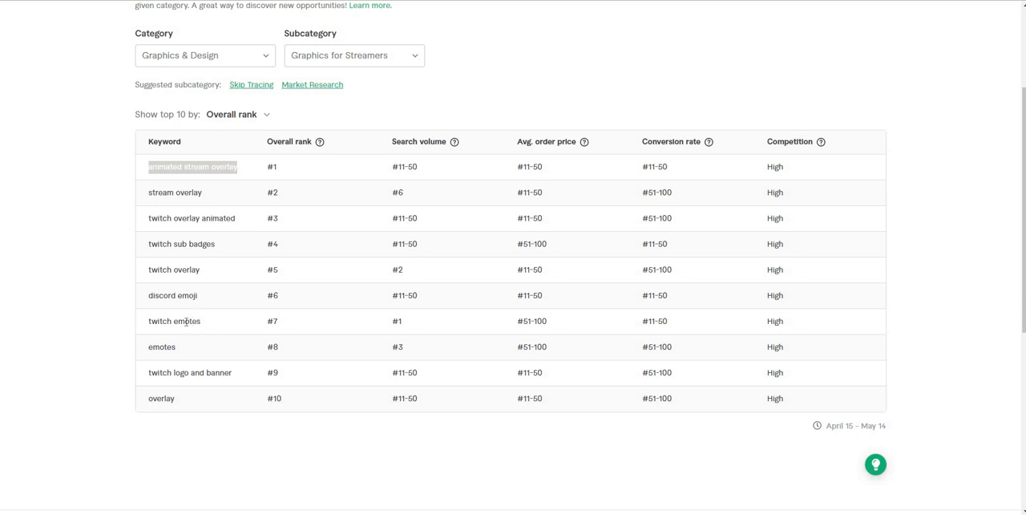
double_click(186, 320)
triple_click(185, 321)
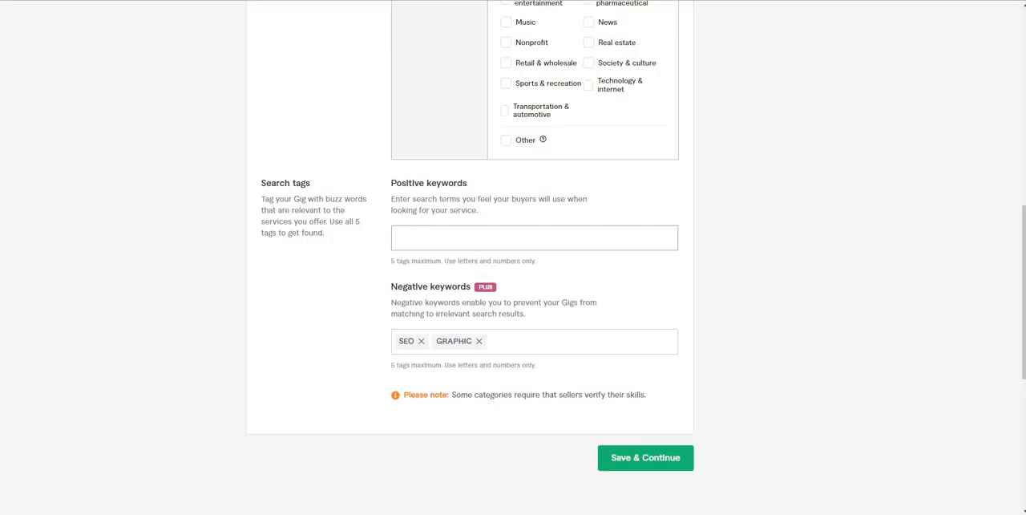
scroll(1023, 194, "up", 7)
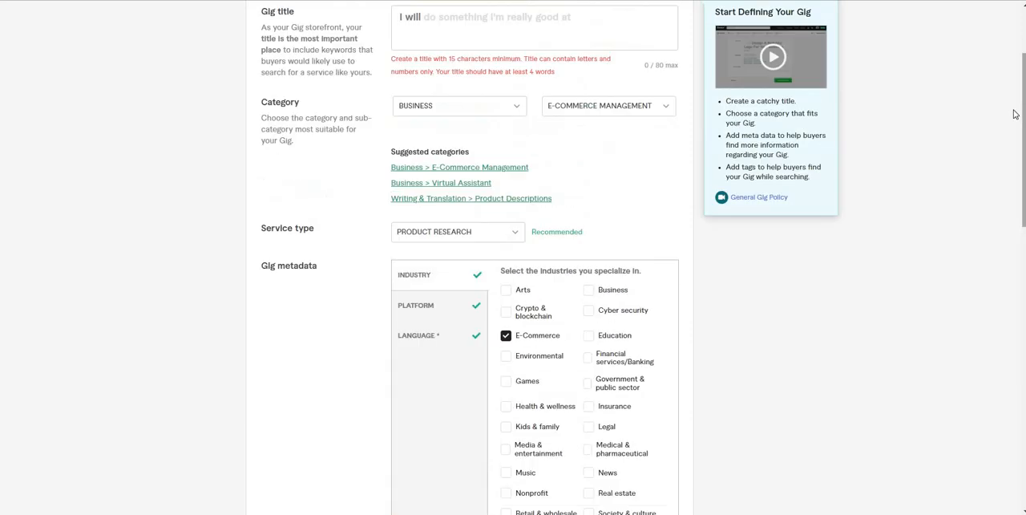
left_click(559, 153)
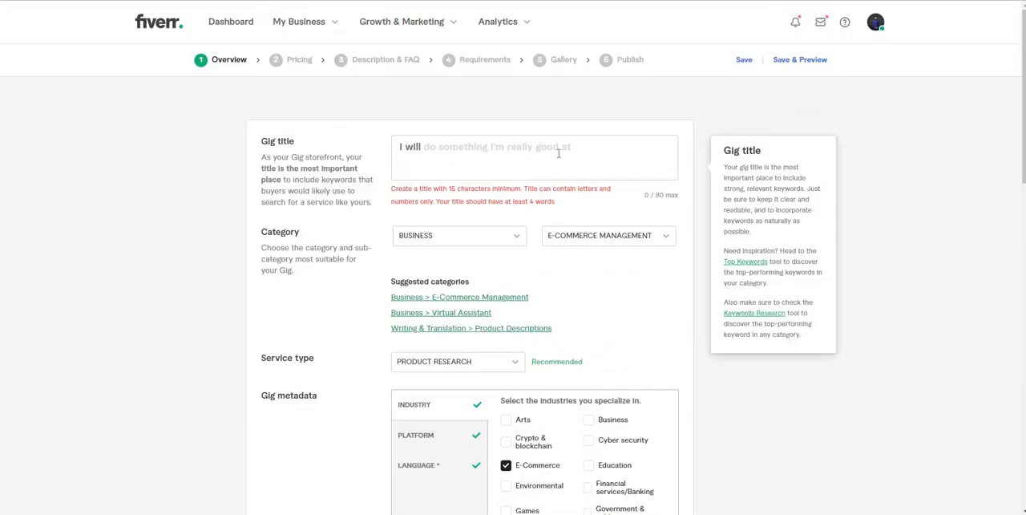
left_click(553, 148)
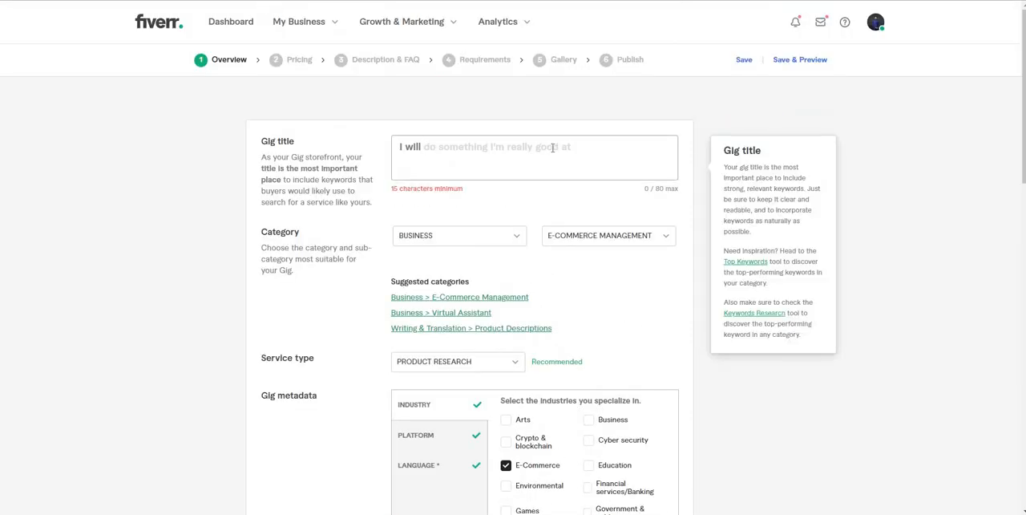
type("do")
key("ctrl+v")
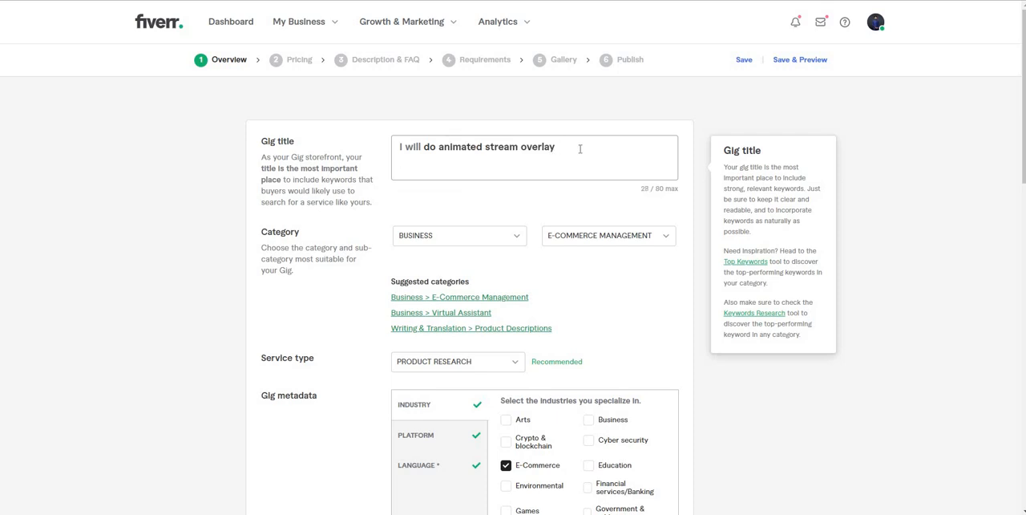
Step: Append "Design" to the gig title and leave the title field
type("Design")
key("BackSpace")
left_click(582, 197)
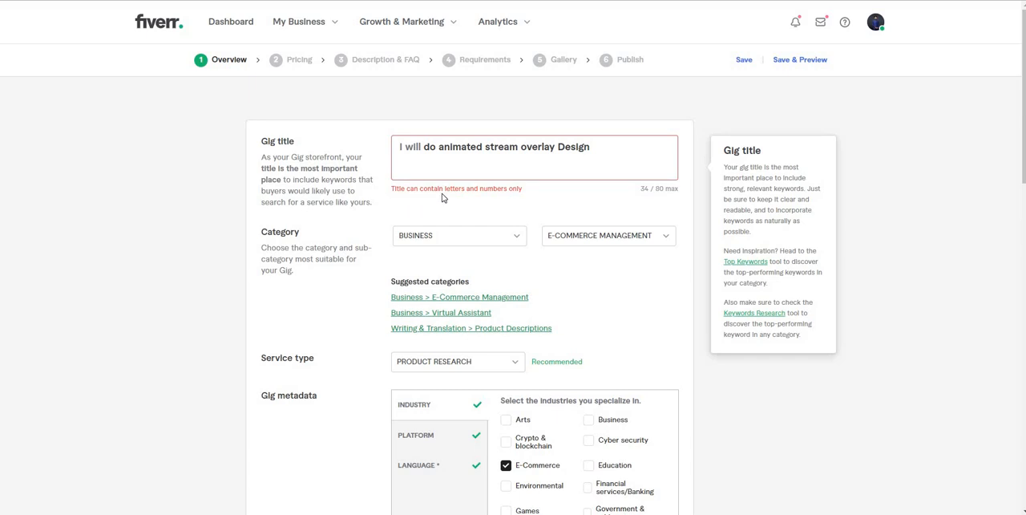
Step: Change the capital D of "Design" in the gig title to lowercase
triple_click(507, 152)
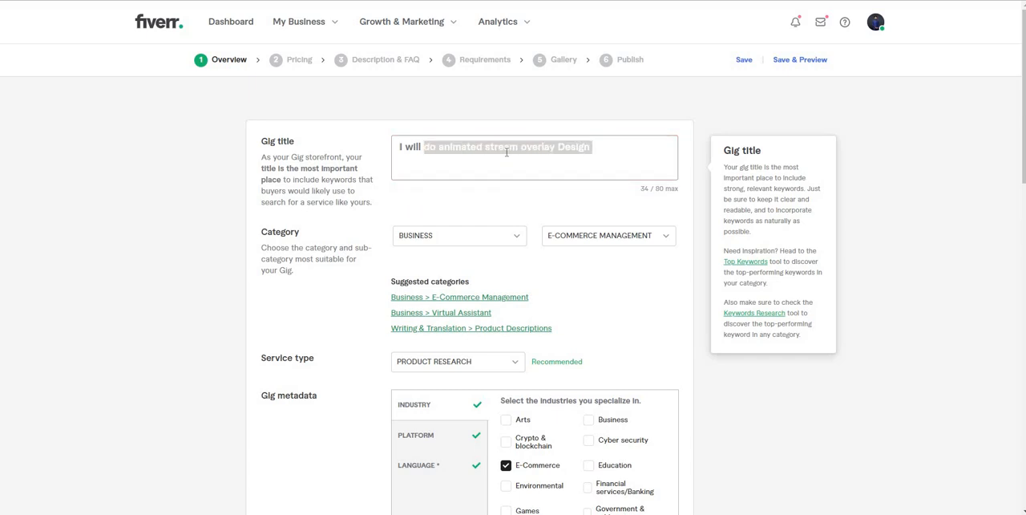
left_click(566, 146)
key("BackSpace")
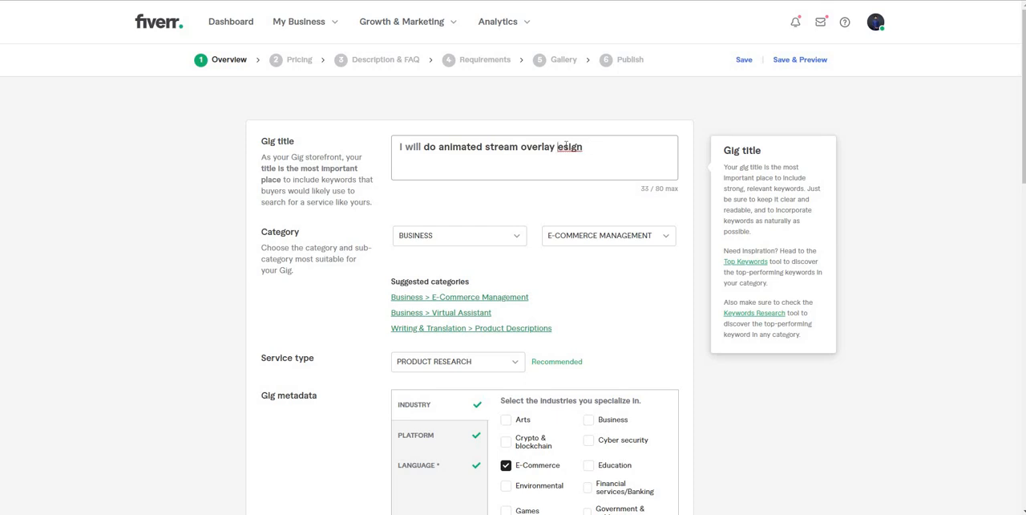
type("d")
left_click(516, 162)
left_click(518, 239)
Step: Clear the whole "animated stream overlay" gig title so the field is empty
double_click(497, 146)
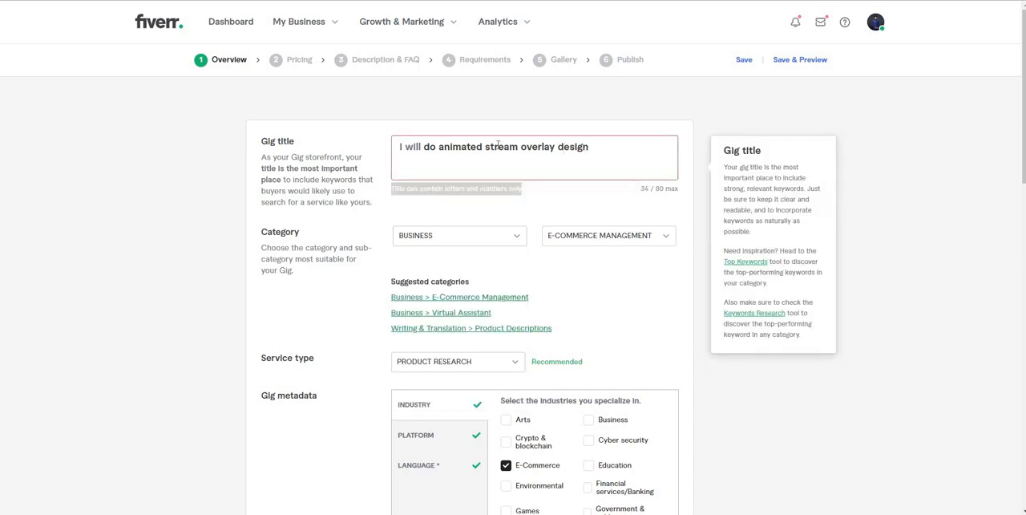
triple_click(497, 147)
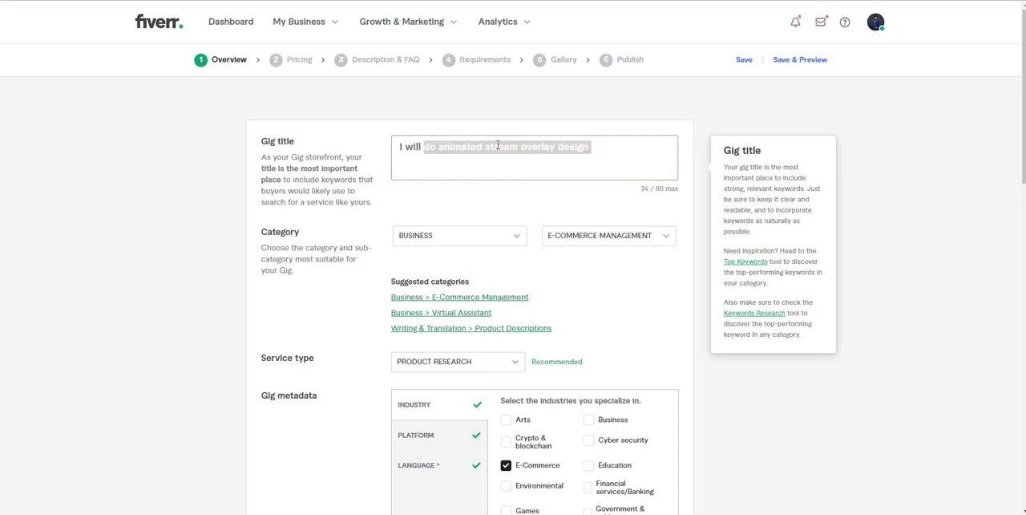
key("BackSpace")
type("do")
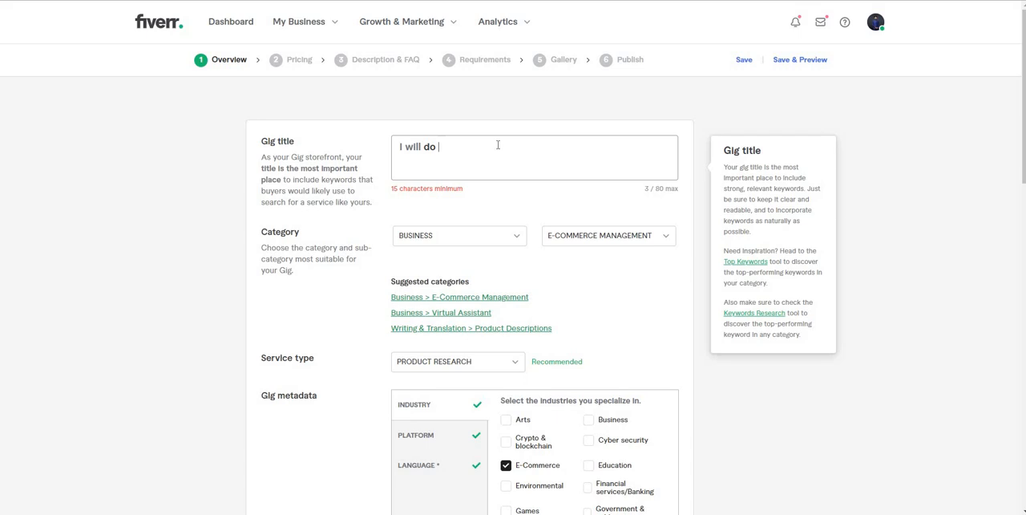
key("BackSpace")
key("BackSpace")
key("BackSpace")
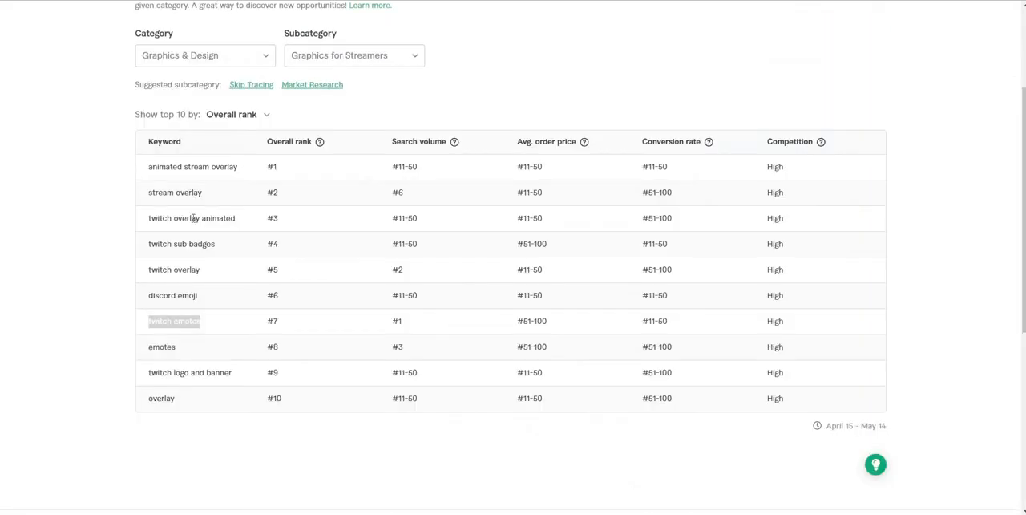
Step: Copy the keyword "twitch overlay animated" from the research table and set the gig title to "provide twitch overlay animated"
triple_click(194, 218)
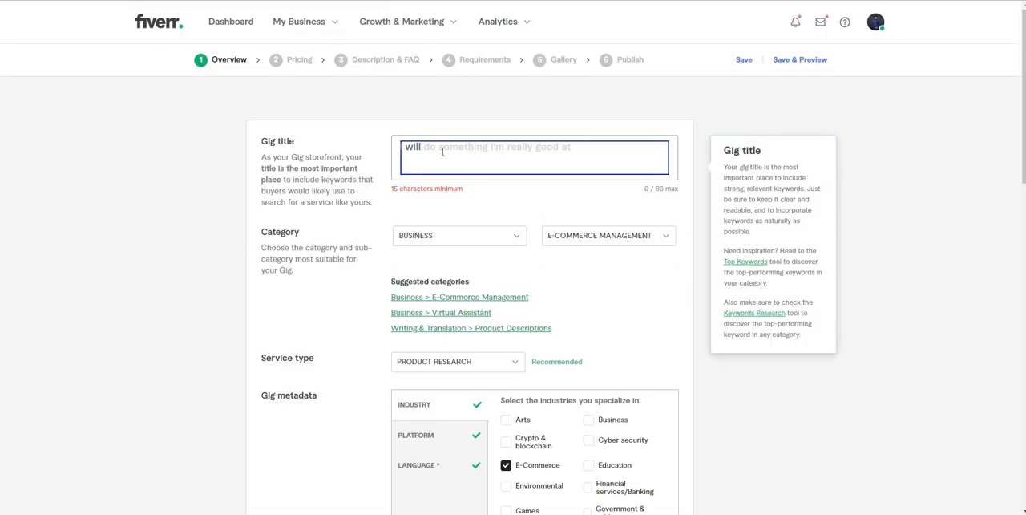
type("twitch overlay animated")
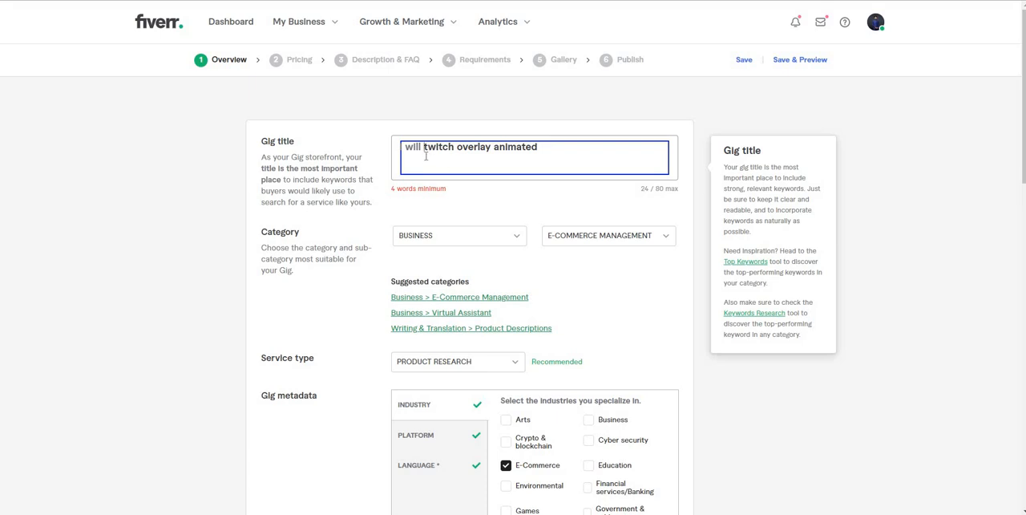
type("dp")
key("BackSpace")
key("BackSpace")
key("BackSpace")
type("provide ")
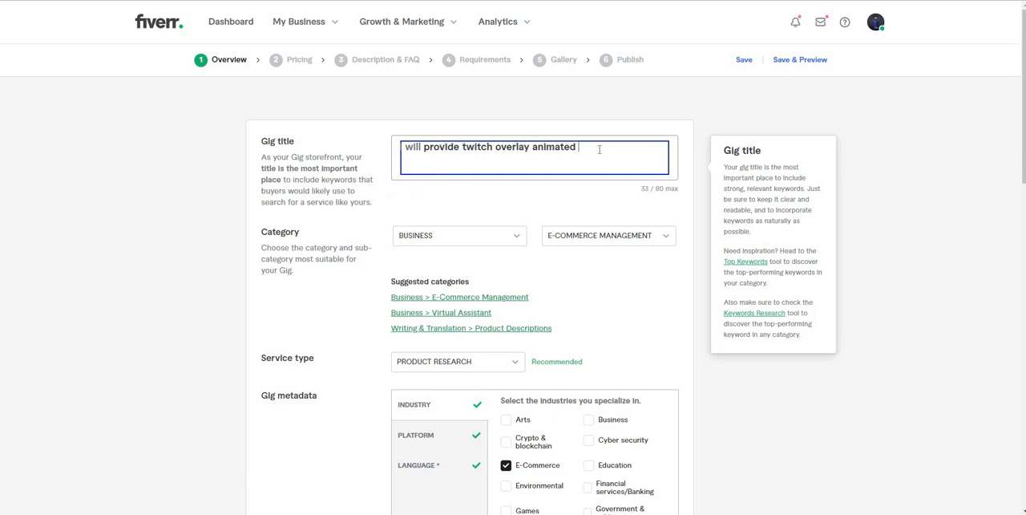
type(" banne")
Step: Append "banner" to the end of the gig title and leave the title field
key("BackSpace")
type("er")
left_click(538, 200)
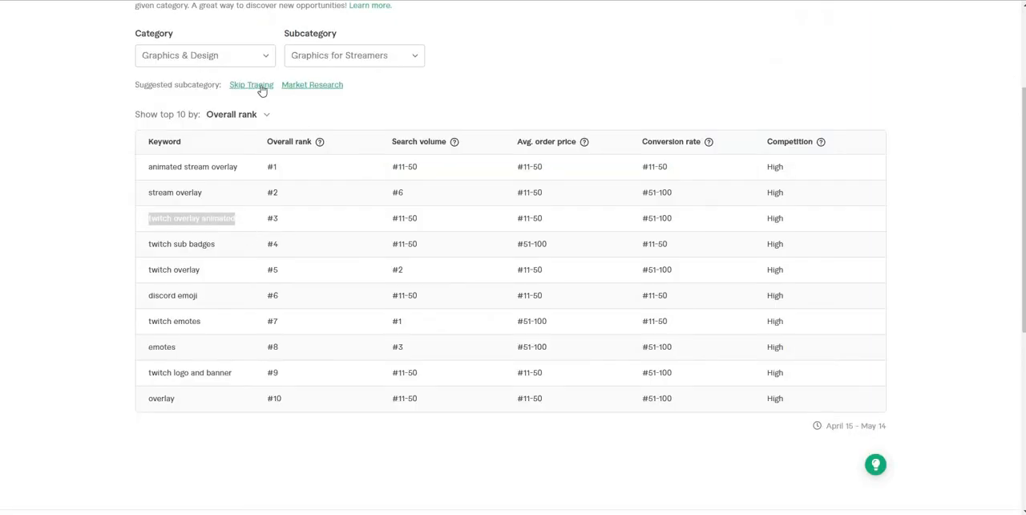
Step: Filter the keyword research to the Digital Marketing category and the Search Engine Optimization (SEO) subcategory
left_click(251, 61)
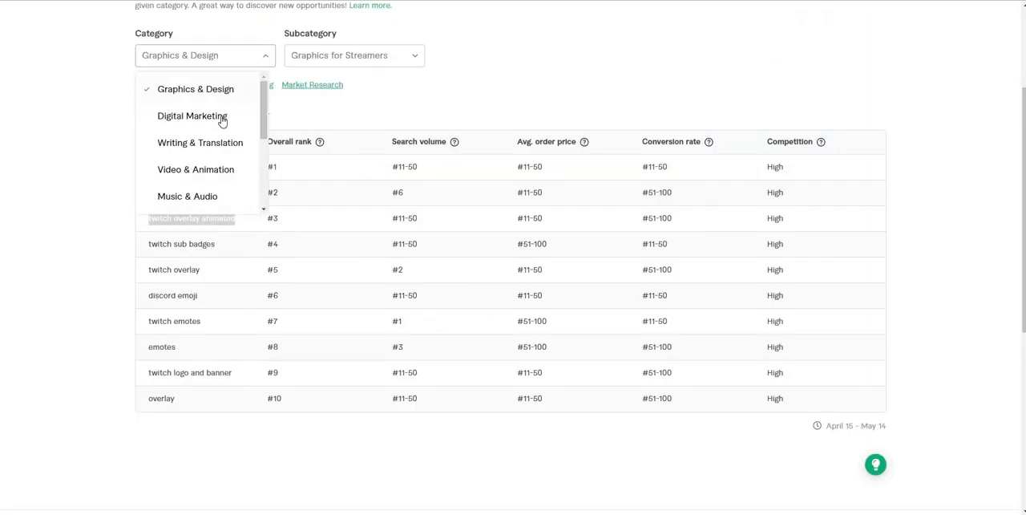
left_click(222, 120)
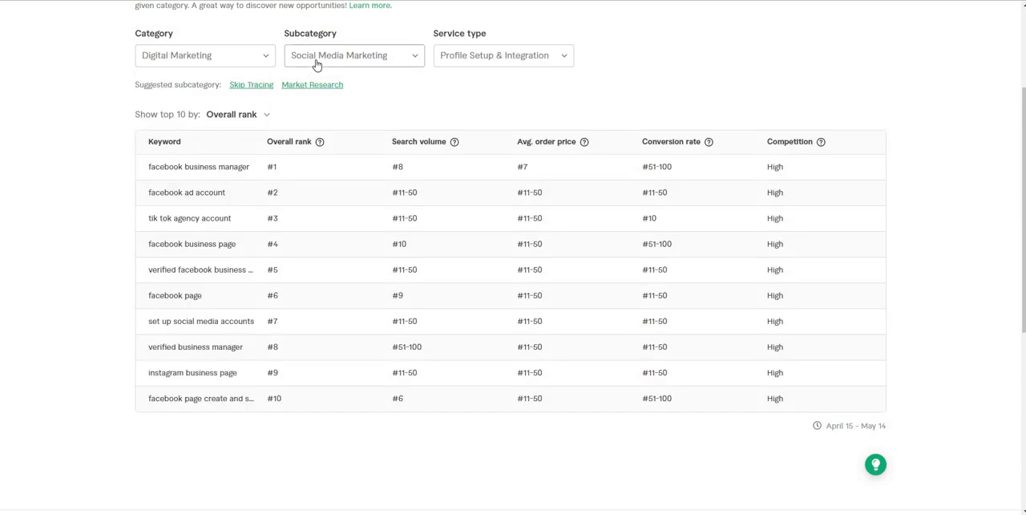
left_click(316, 65)
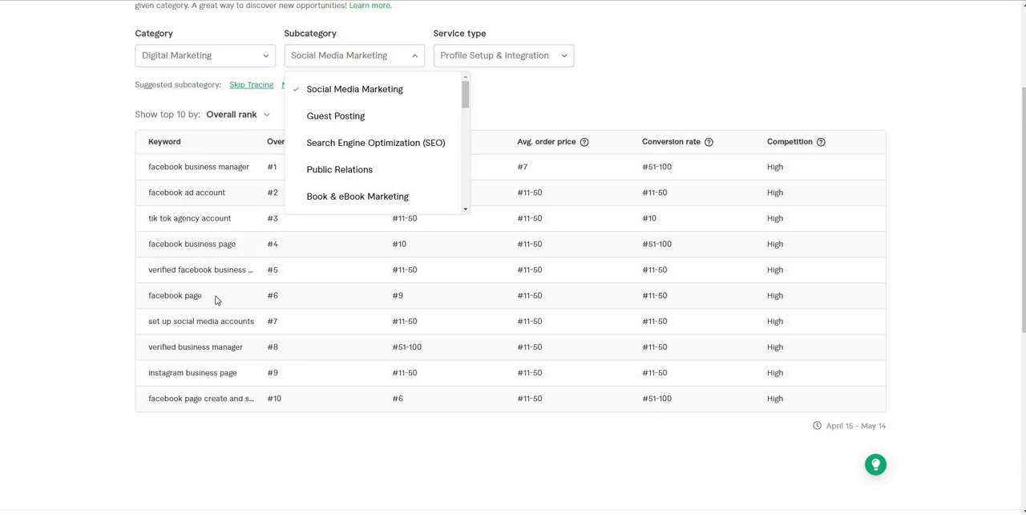
left_click(336, 145)
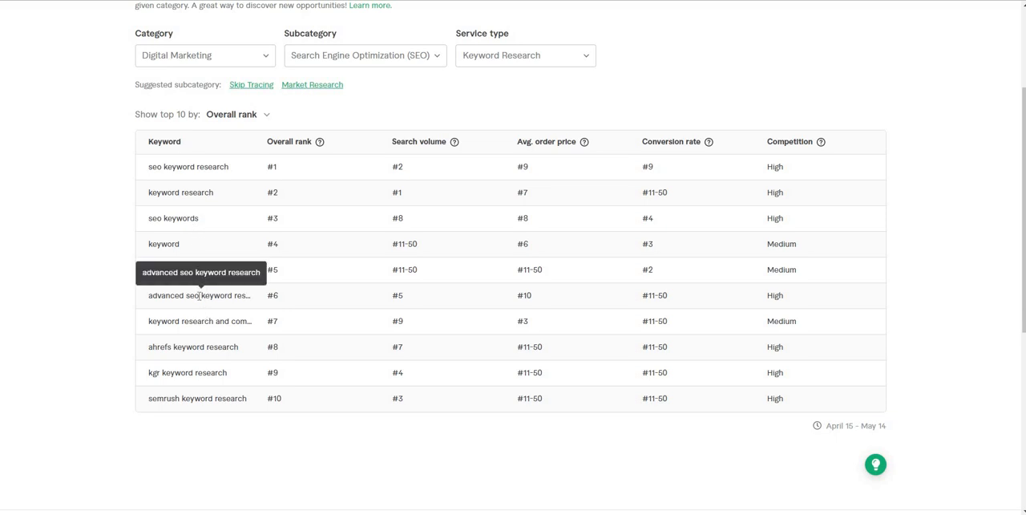
Step: Copy the keyword "advanced seo keyword research" from the research table and replace the gig title with "provide advance seo keyword research services"
triple_click(196, 297)
key("ctrl+c")
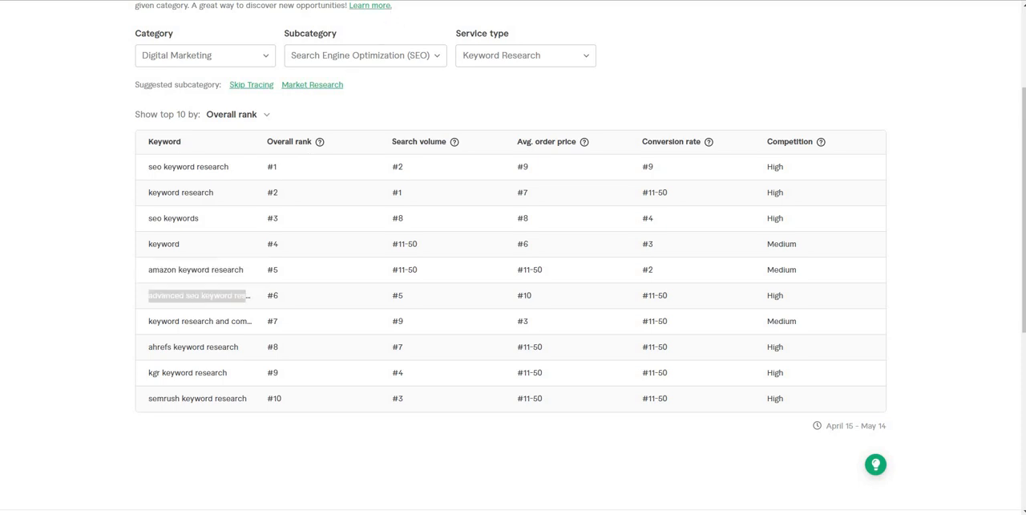
key("ctrl+Tab")
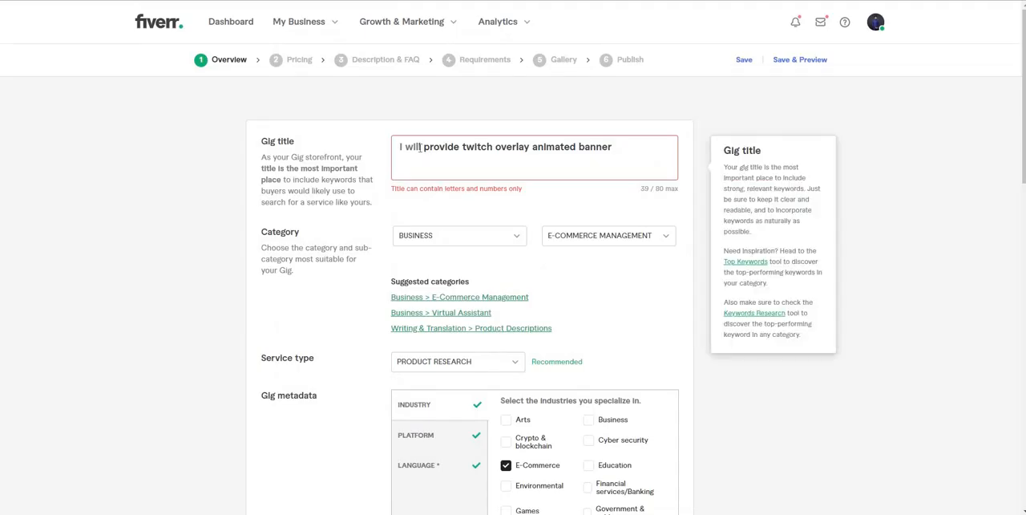
left_click_drag(424, 147, 605, 170)
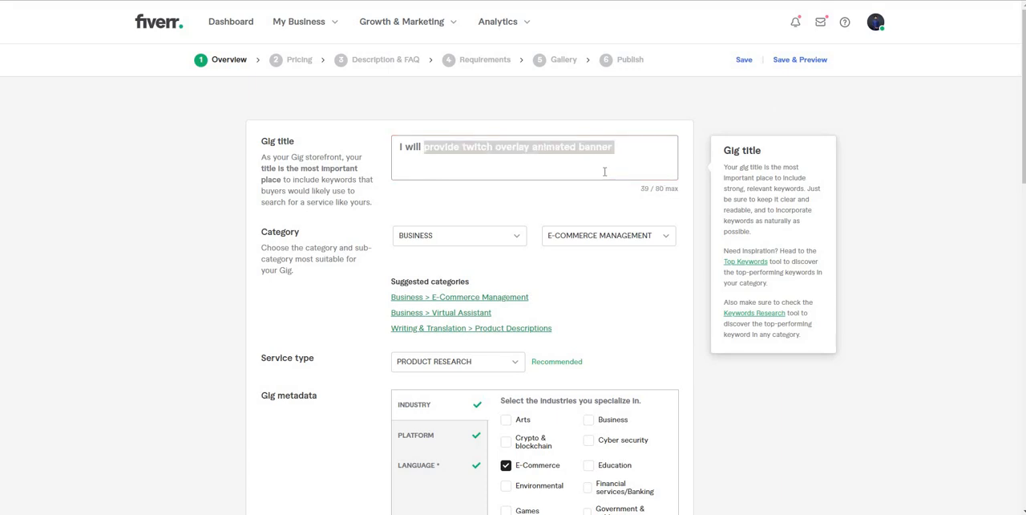
type("provide ")
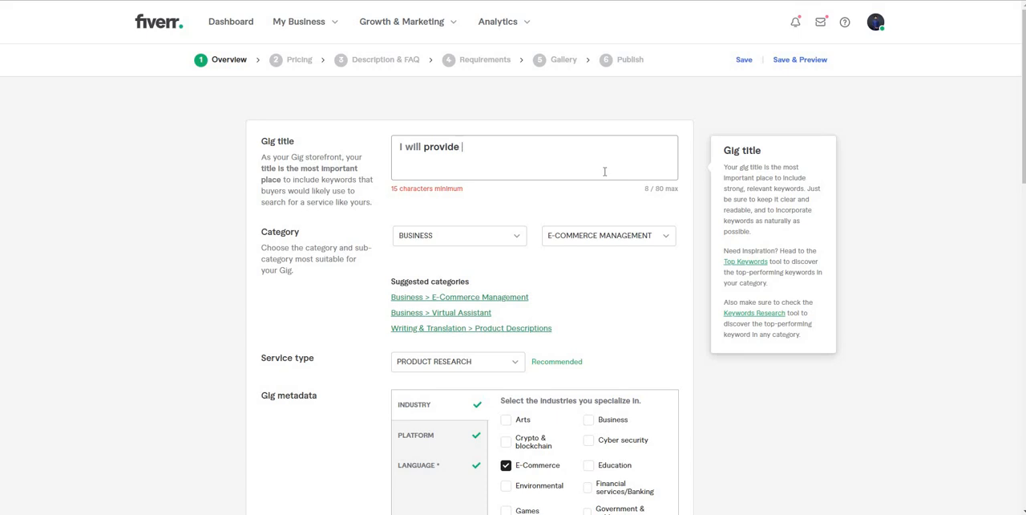
type("advance seo ")
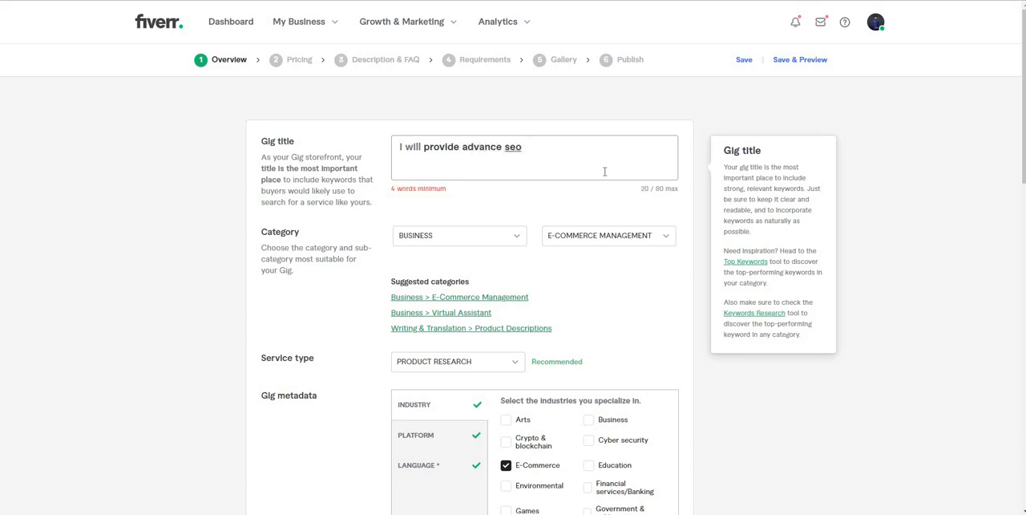
type("keyword ")
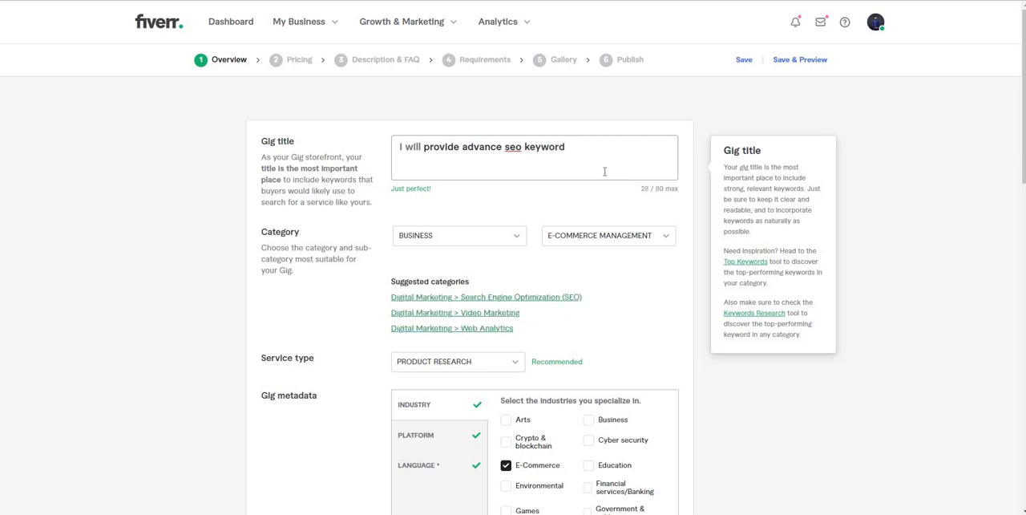
type("resear")
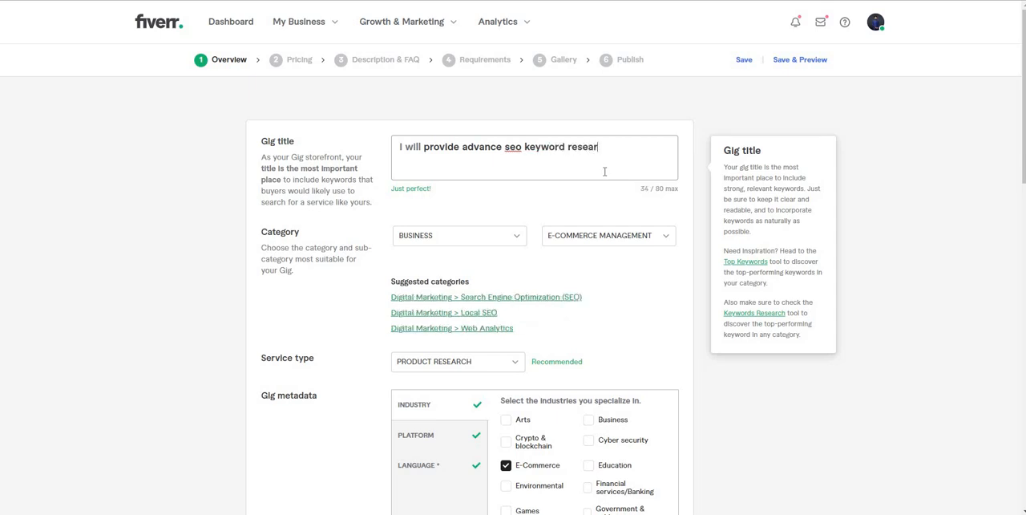
type("ch serv")
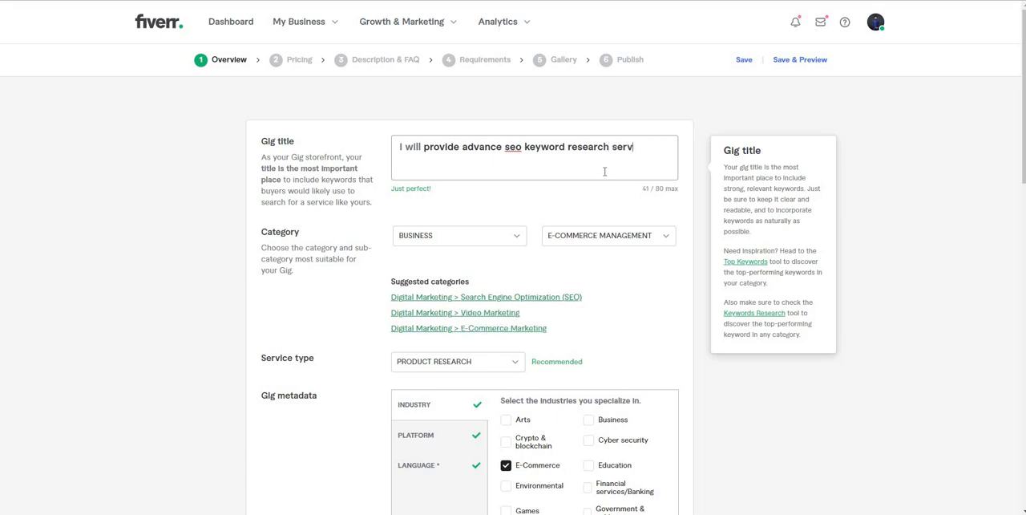
type("ices")
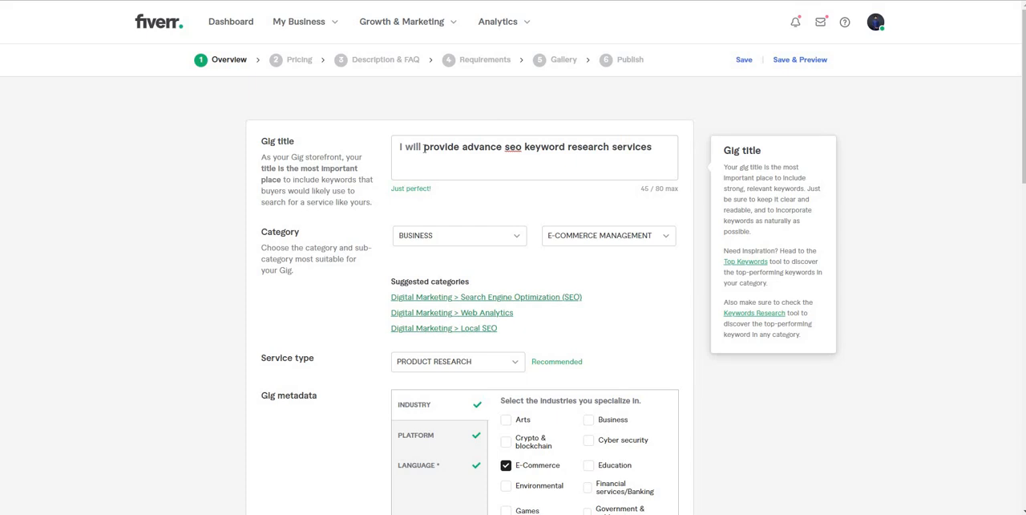
Step: Replace the whole gig title with the copied keyword "advanced seo keyword research"
left_click_drag(425, 148, 491, 184)
left_click(419, 191)
triple_click(464, 150)
key("ctrl+v")
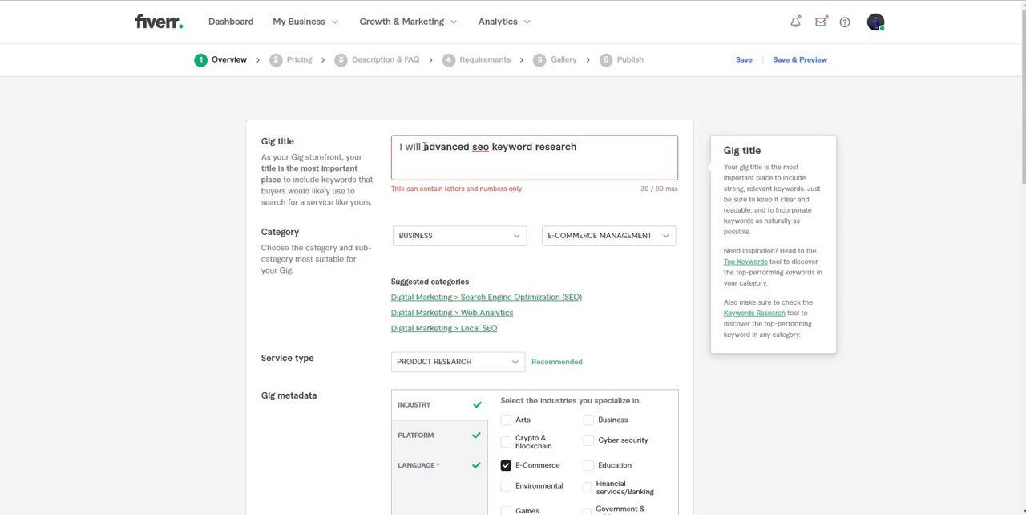
Step: Clear the "advanced seo keyword research" text from the gig title
key("ctrl+shift+Right")
key("ctrl+shift+Right")
key("ctrl+shift+Right")
key("ctrl+shift+Right")
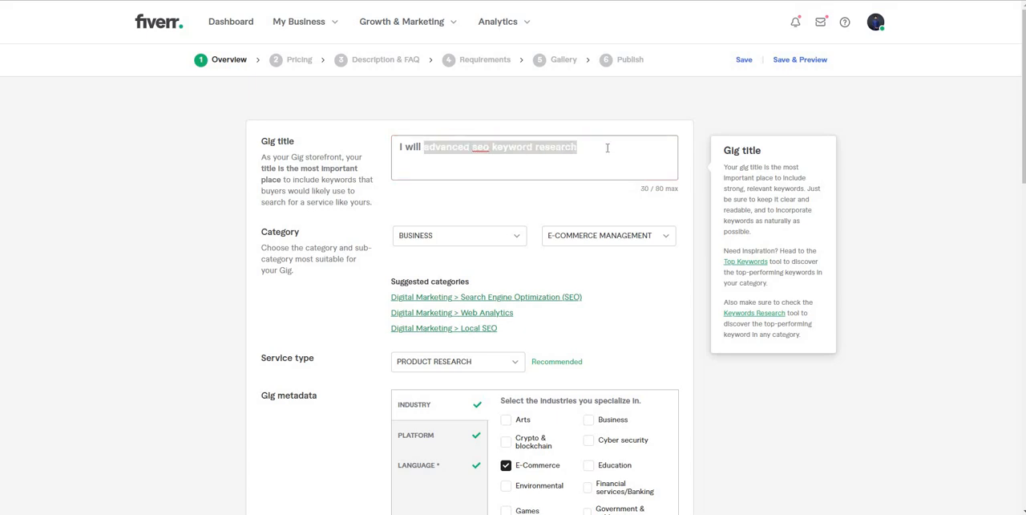
key("BackSpace")
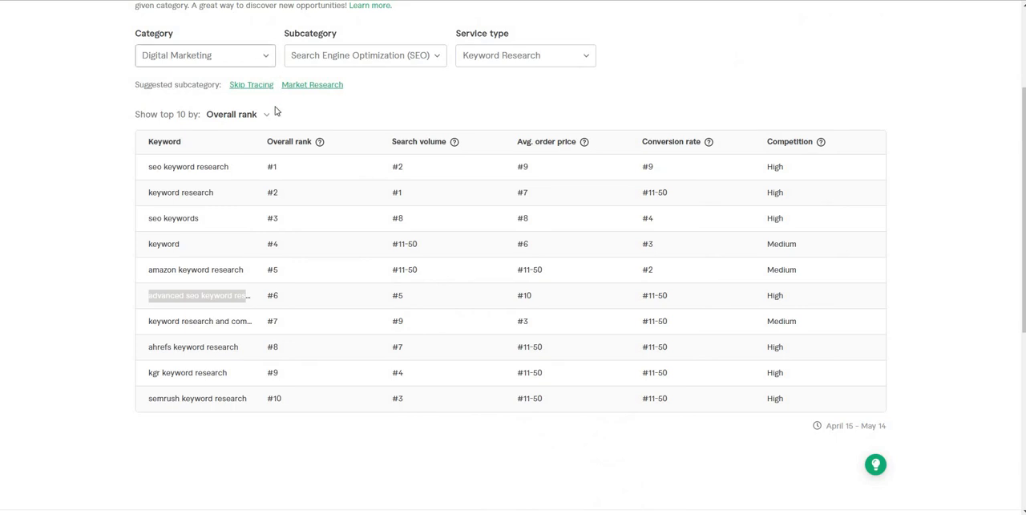
Step: Filter the keyword research to the Business category and E-Commerce Management subcategory, keeping Product Research as the service type
left_click(266, 58)
left_click_drag(264, 133, 263, 167)
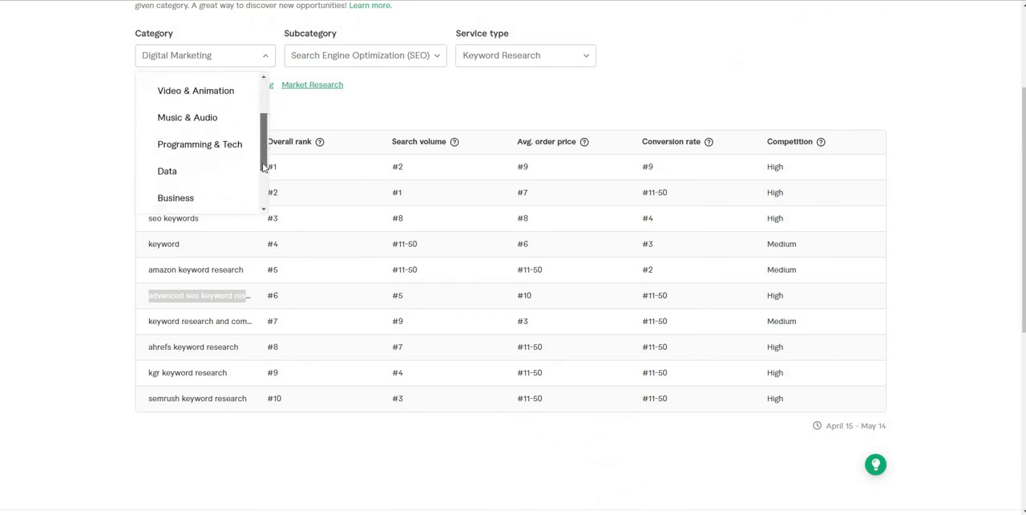
scroll(214, 141, "down", 2)
left_click(213, 133)
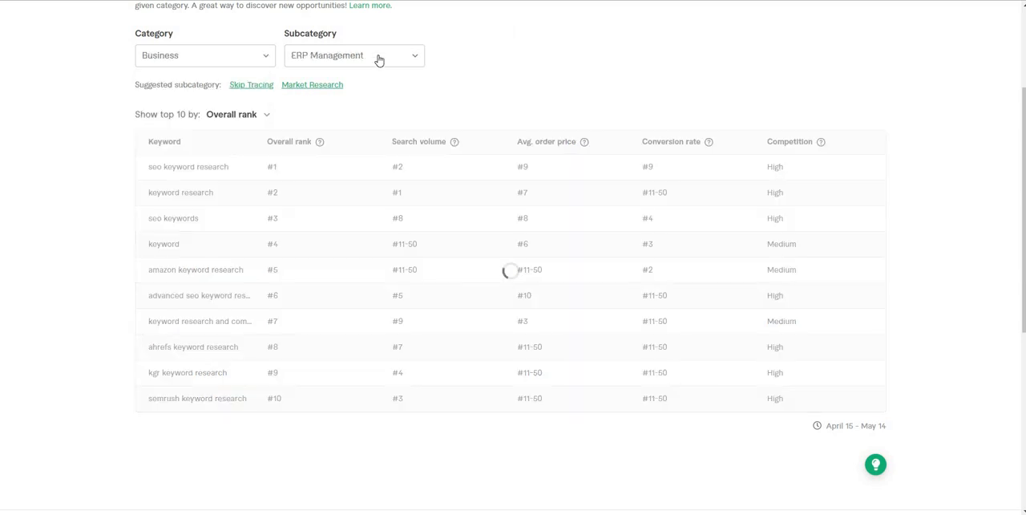
left_click(380, 60)
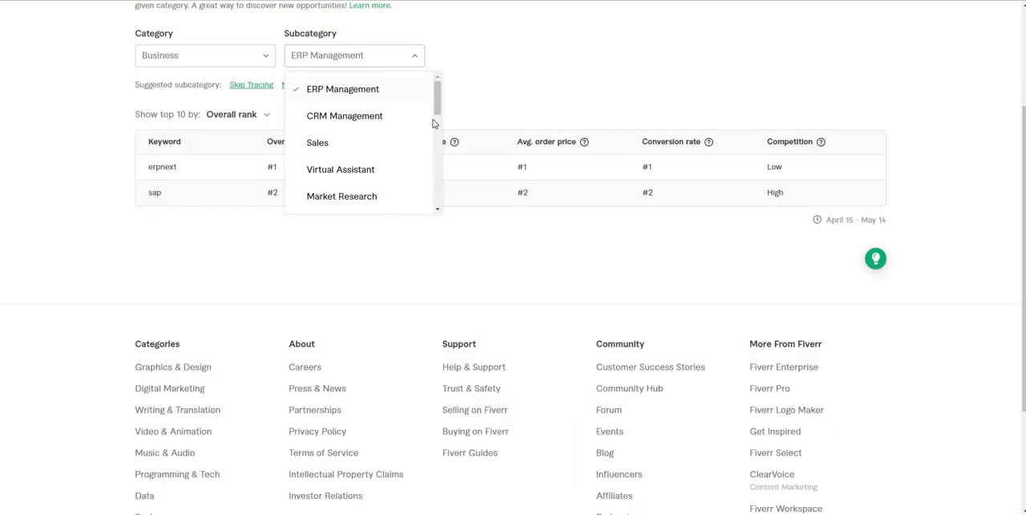
scroll(429, 148, "down", 3)
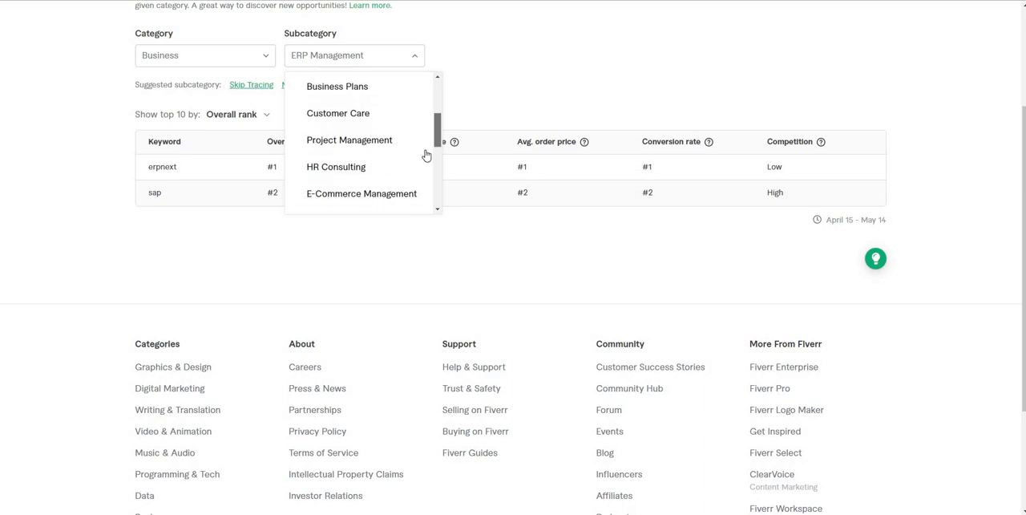
scroll(426, 155, "down", 2)
left_click(401, 149)
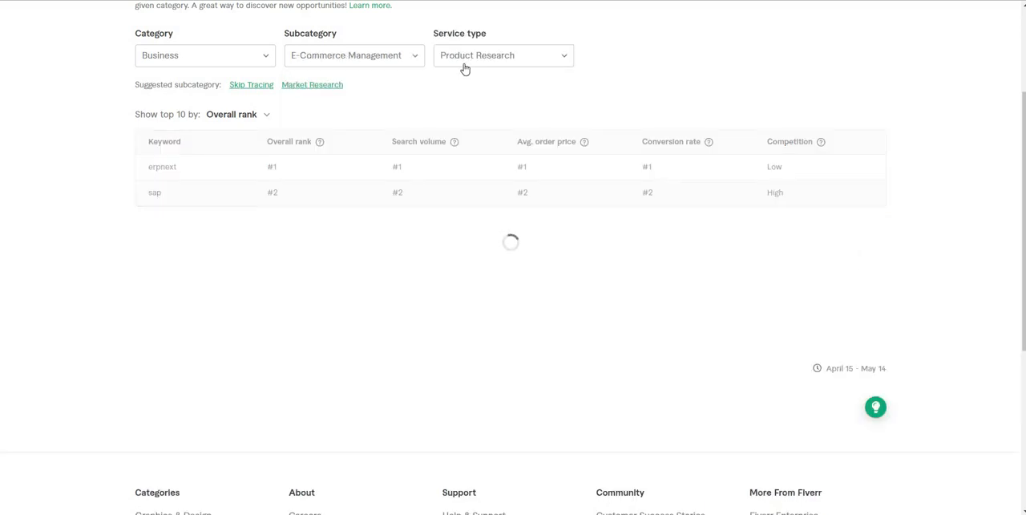
left_click(463, 66)
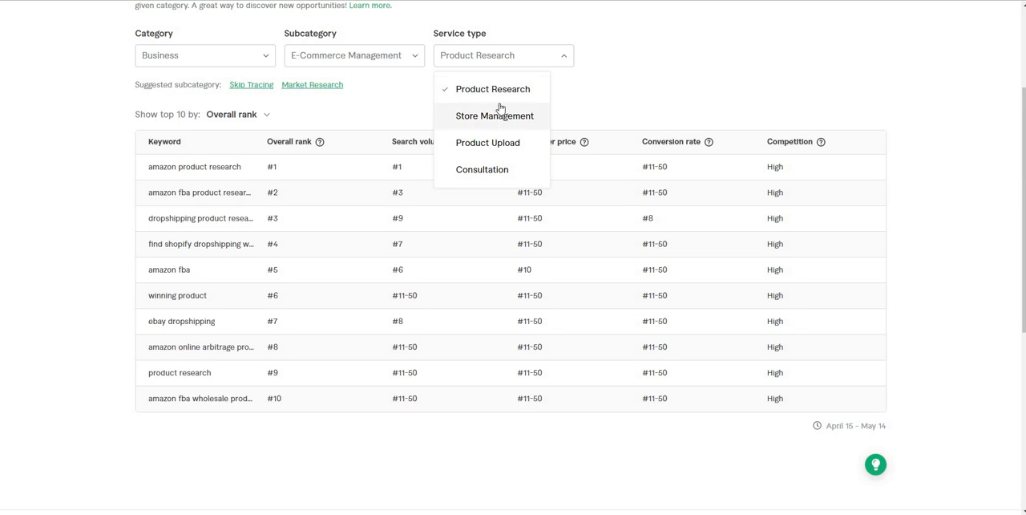
left_click(263, 166)
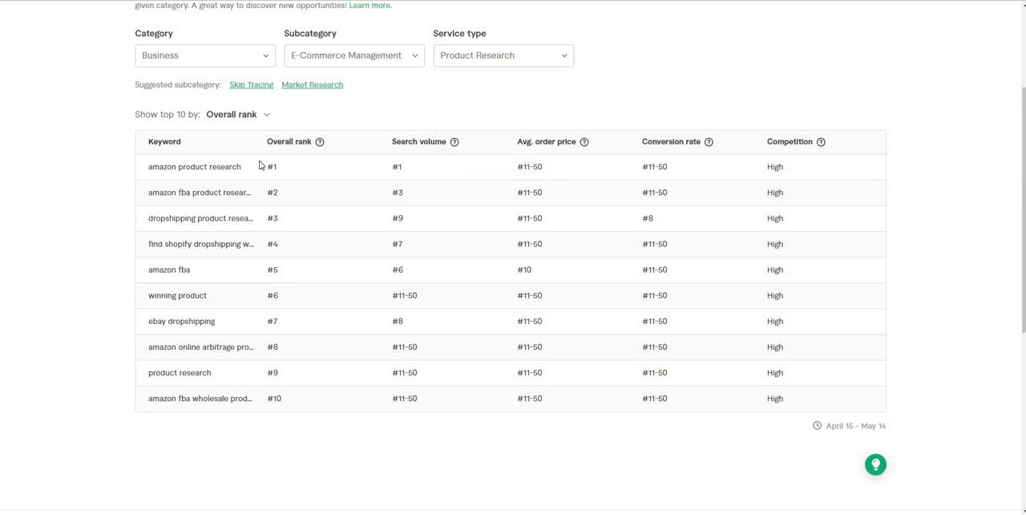
Step: Try the keyword "amazon product research" from the research table as the gig title and clear the title again
triple_click(200, 166)
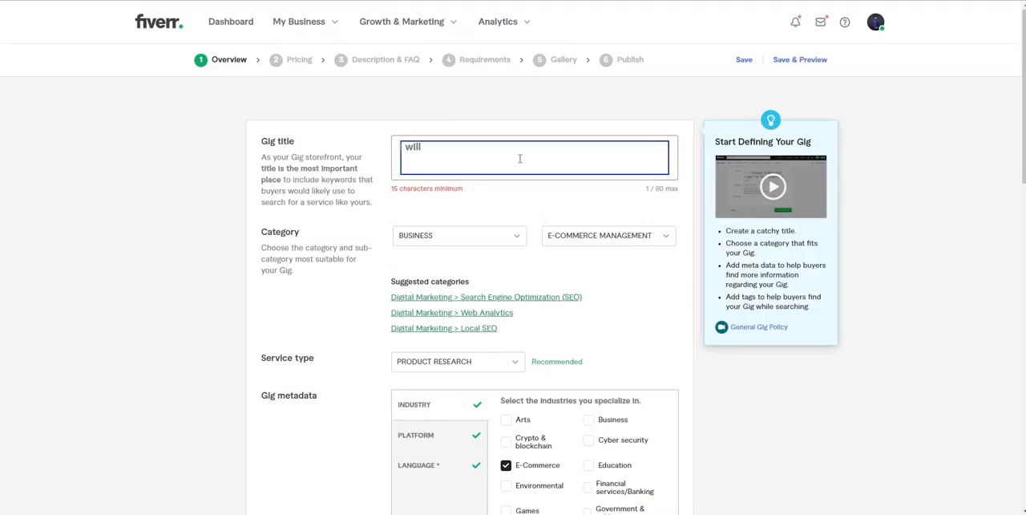
type("amazon product research")
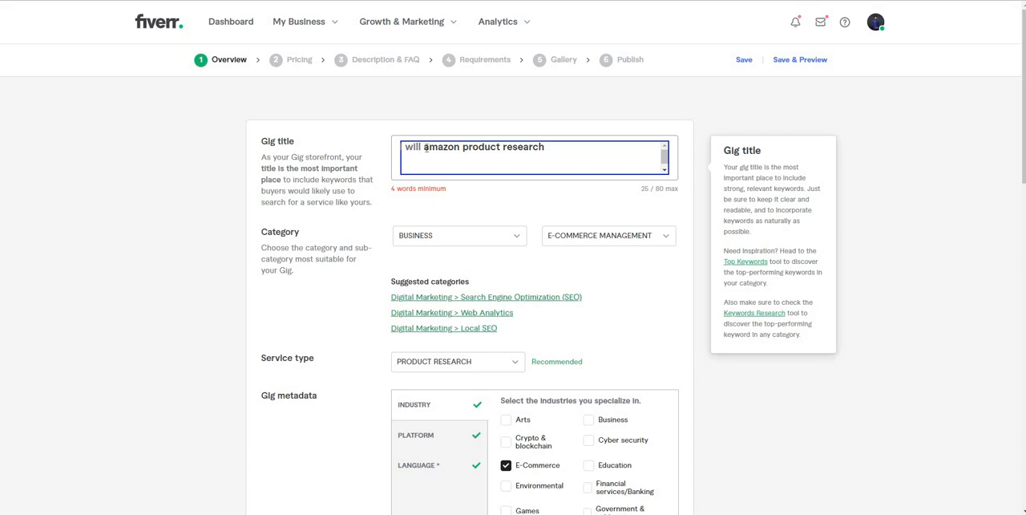
key("ctrl+a")
key("BackSpace")
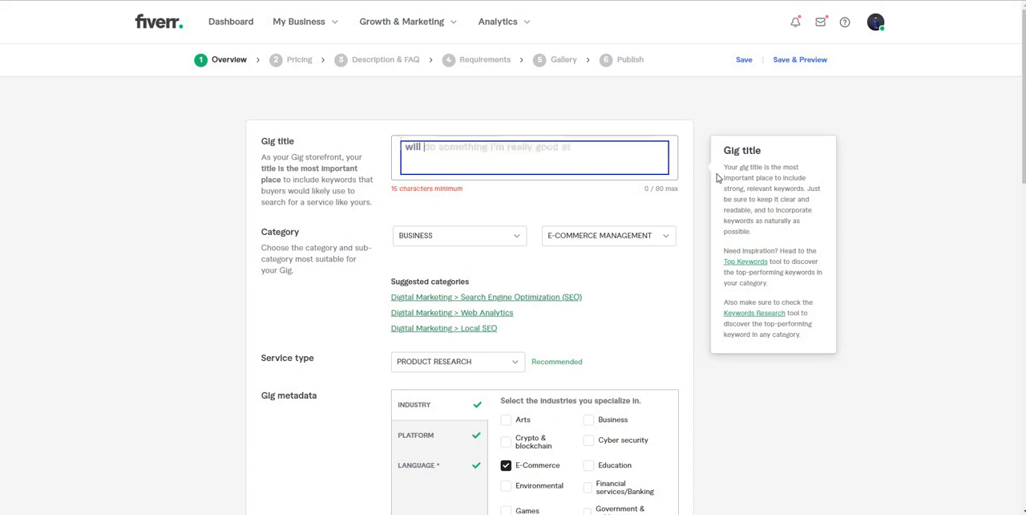
Step: Set the gig title to "provide amazon product research" and leave the title field
type("ama")
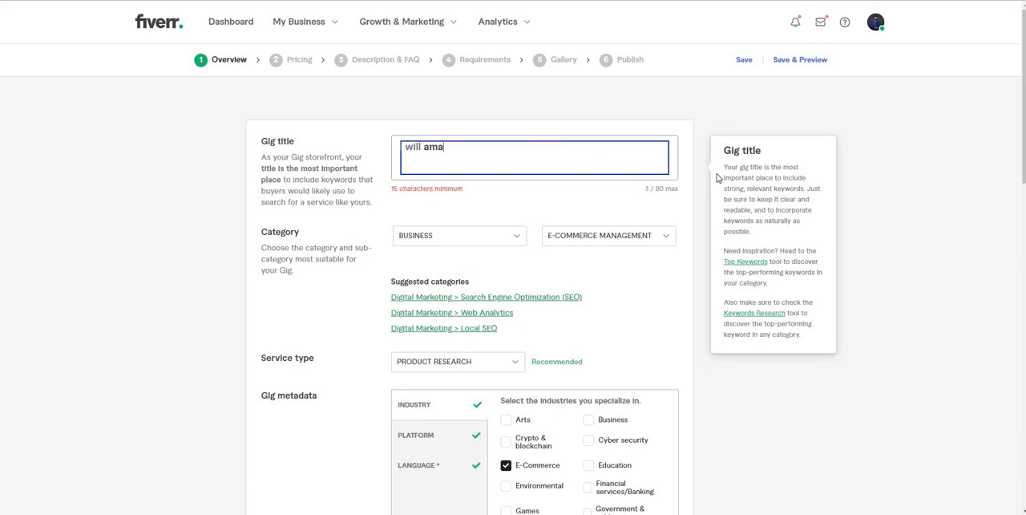
key("BackSpace")
key("BackSpace")
type("provide amazon produc")
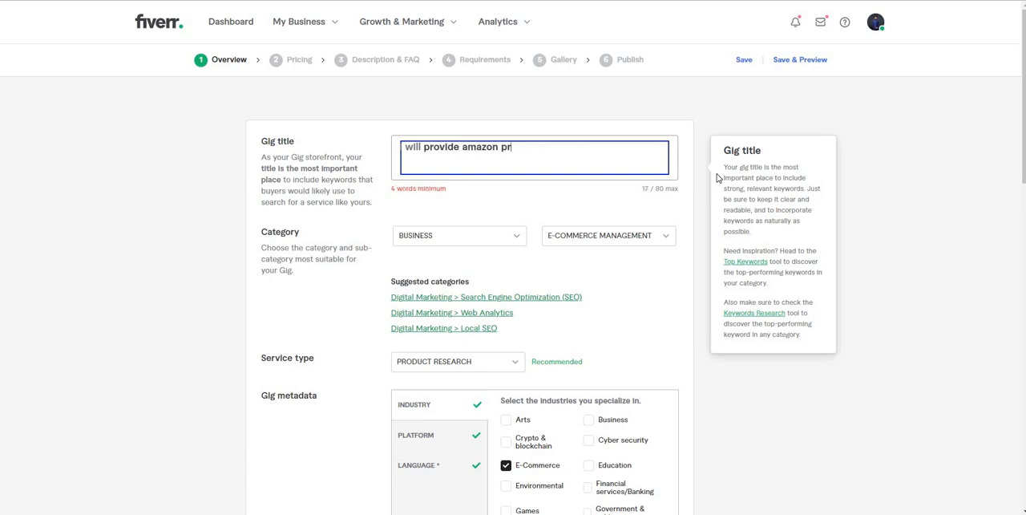
type("t")
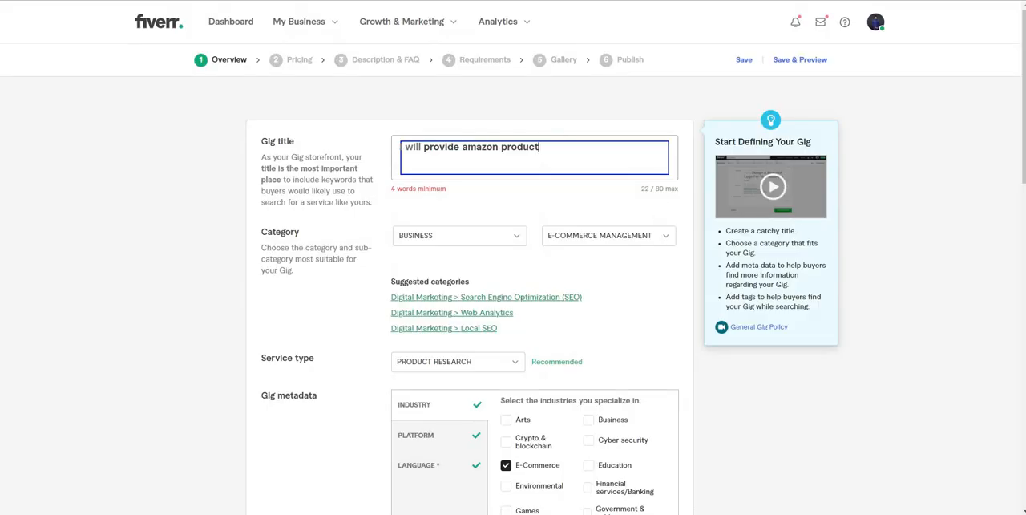
type("research")
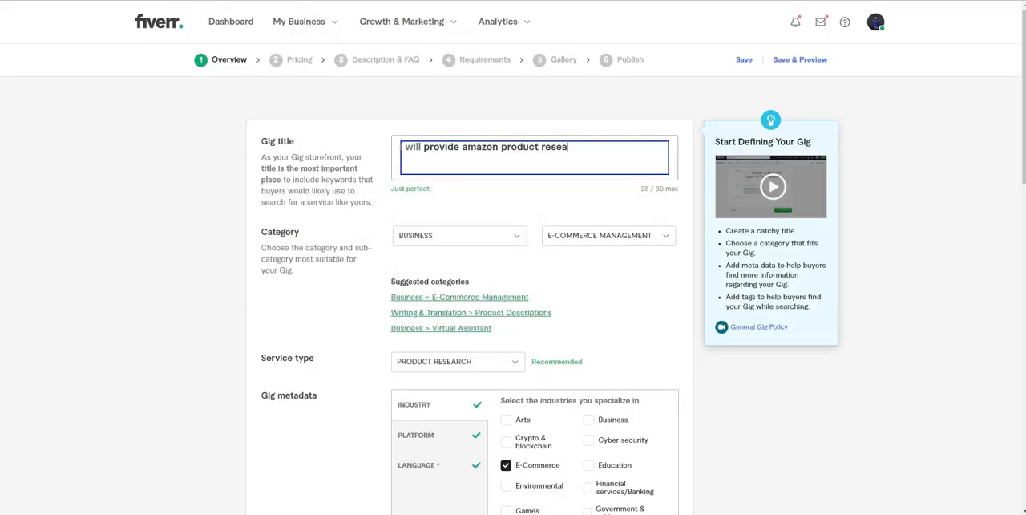
left_click(456, 203)
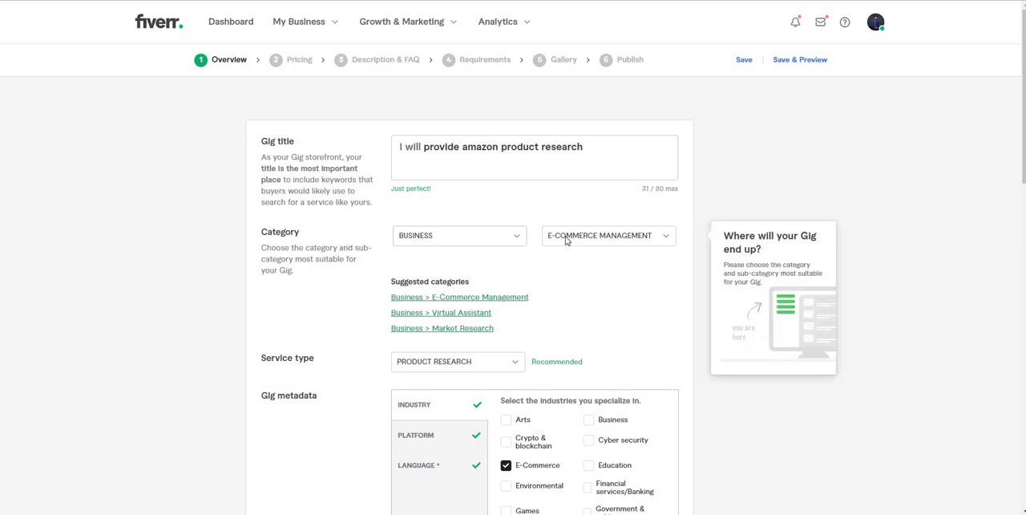
Step: Change the gig's category to Lifestyle
left_click(492, 240)
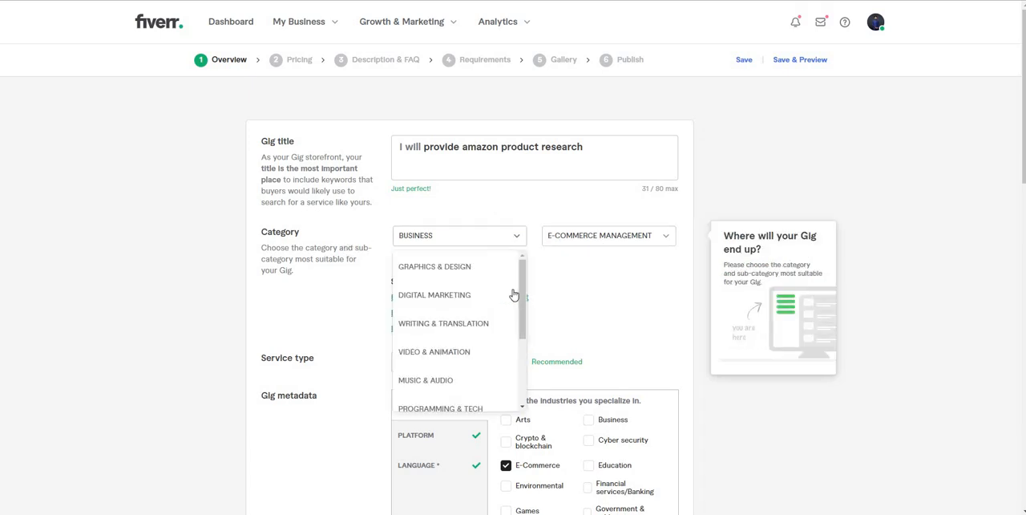
left_click_drag(525, 334, 526, 357)
scroll(449, 287, "down", 3)
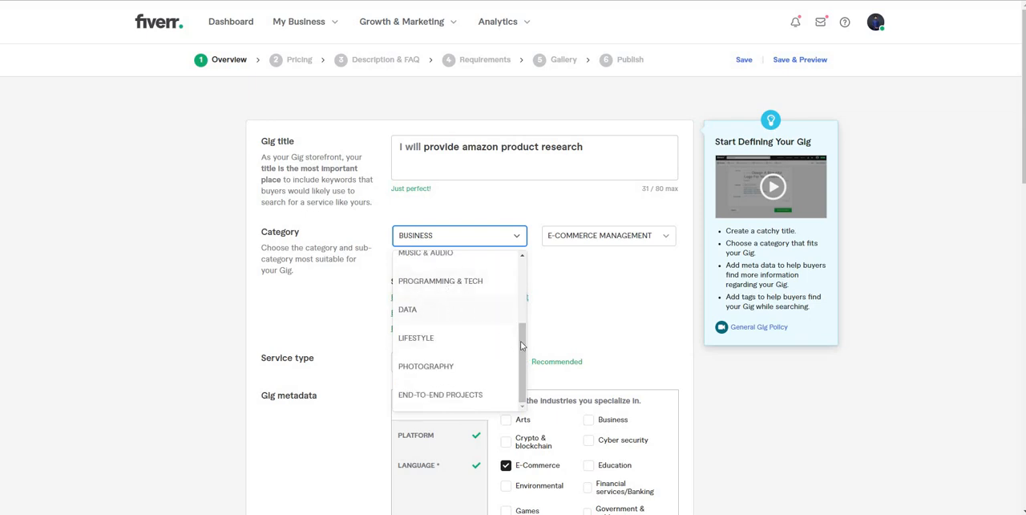
scroll(517, 304, "up", 1)
scroll(515, 277, "up", 2)
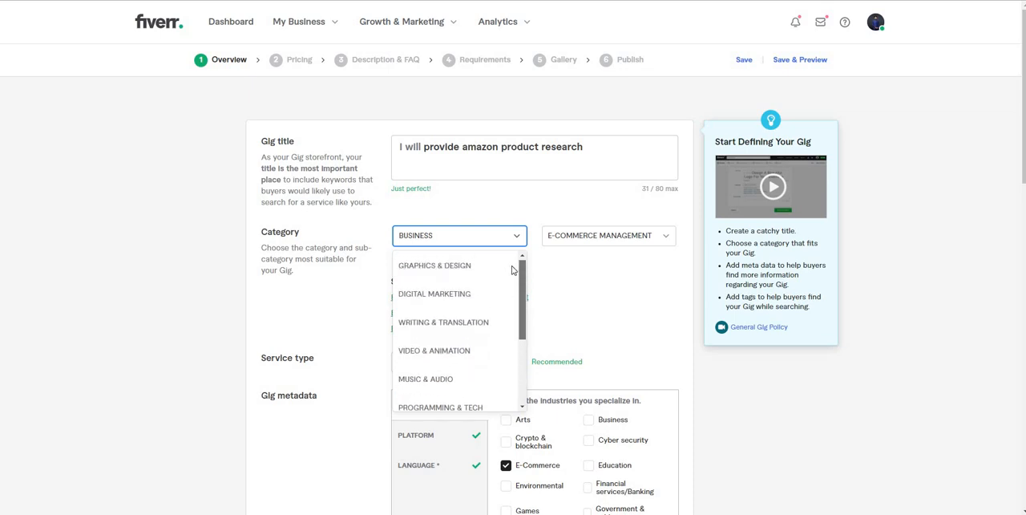
scroll(513, 367, "down", 3)
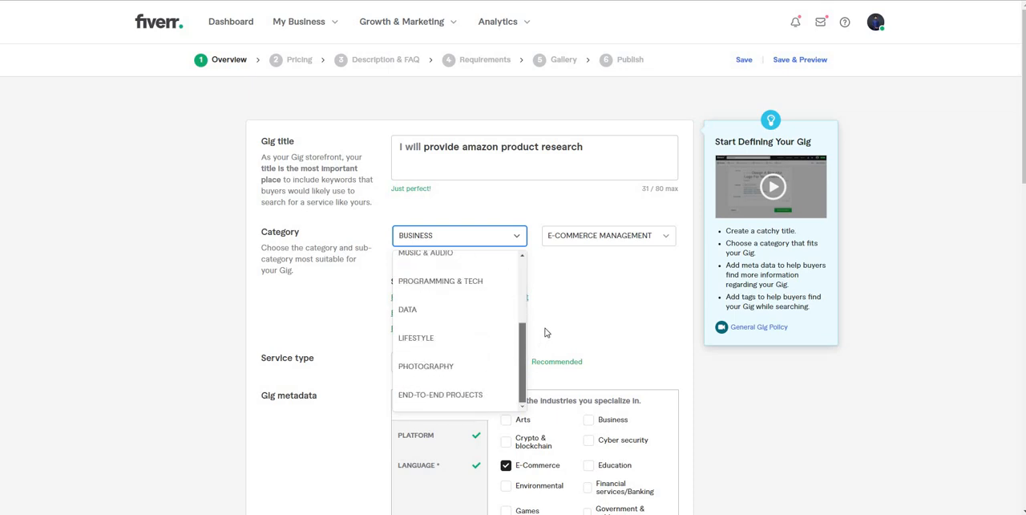
left_click(481, 337)
Step: Set the gig's category to Business with the E-Commerce Management subcategory, and choose Product Research as the service type
left_click(513, 235)
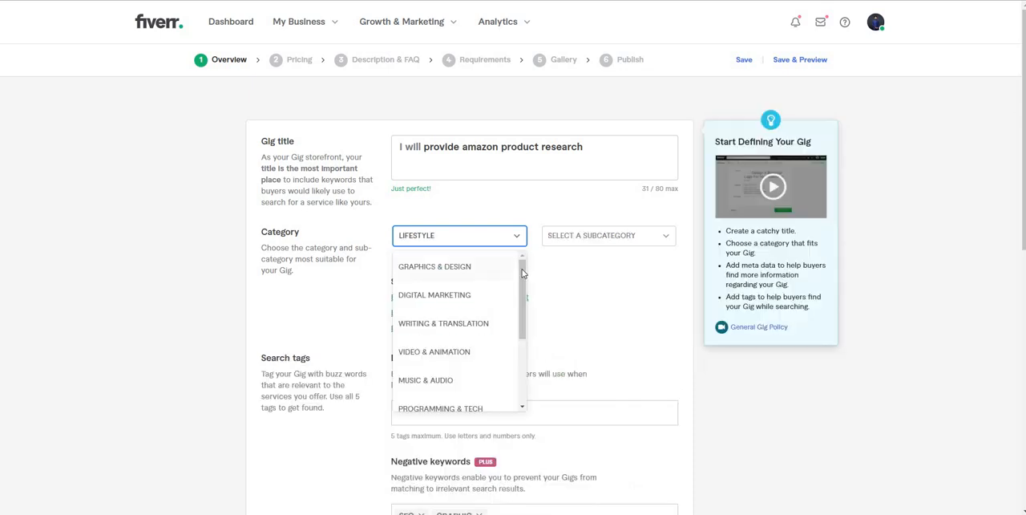
scroll(513, 350, "down", 3)
left_click(461, 338)
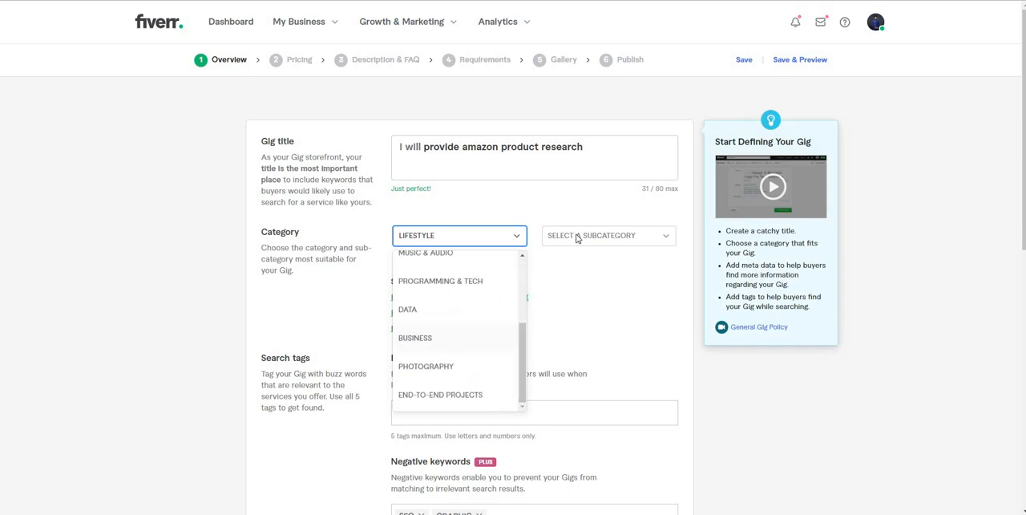
left_click(577, 236)
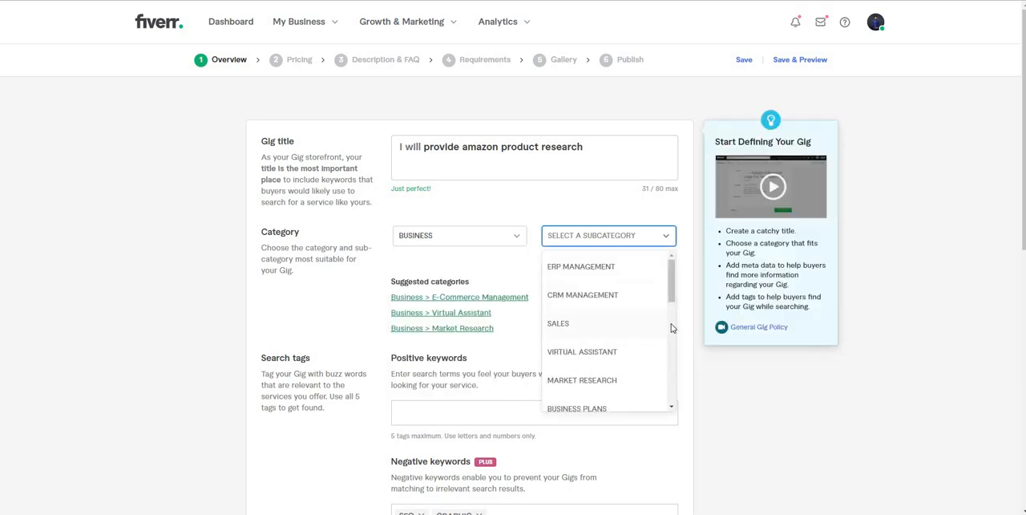
scroll(670, 328, "down", 3)
scroll(646, 336, "down", 1)
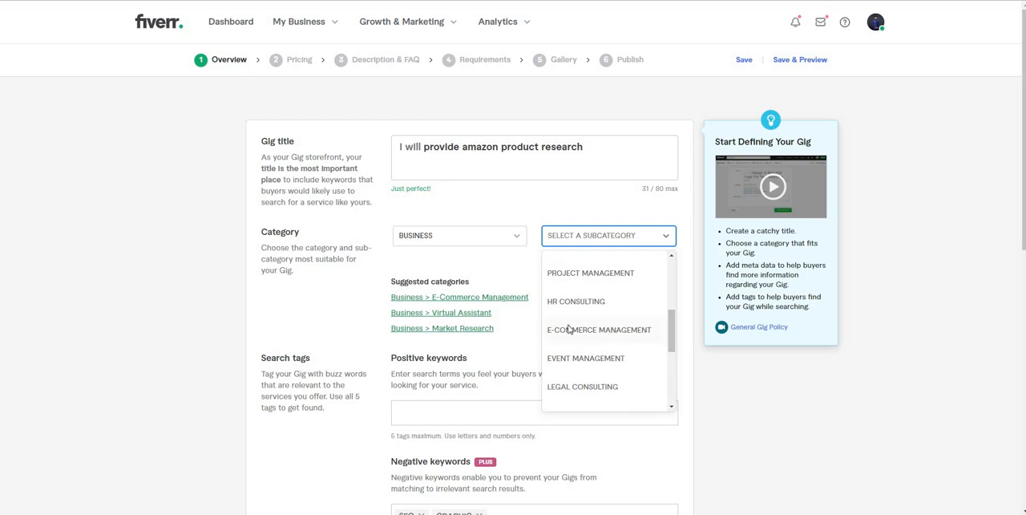
left_click(569, 327)
left_click(501, 362)
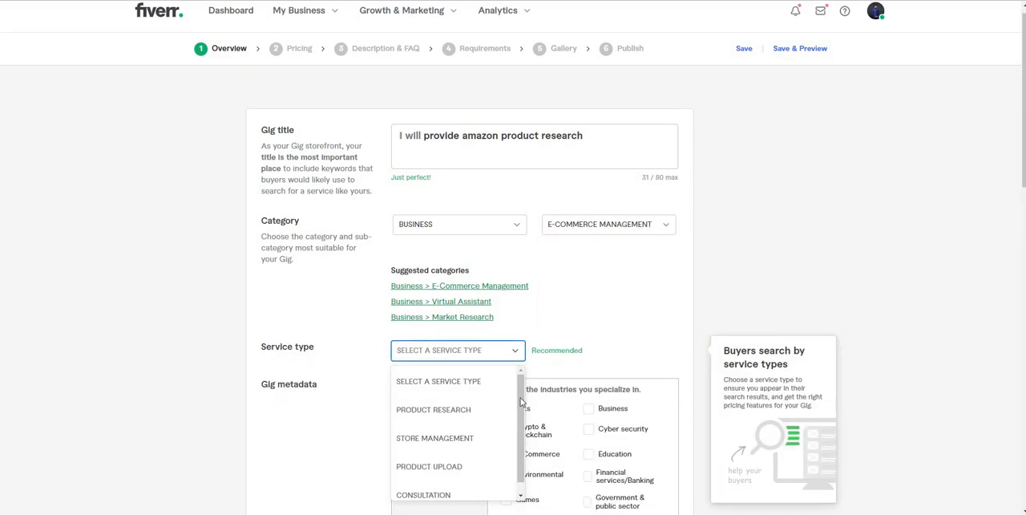
left_click(450, 409)
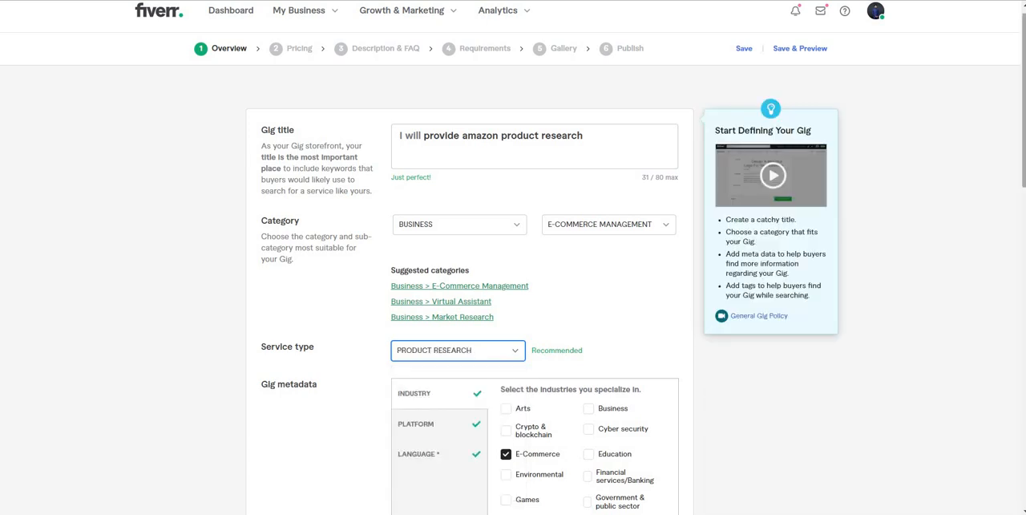
Step: Replace Shopify with Alibaba among the platforms in the gig metadata, and show the language settings
left_click(1023, 220)
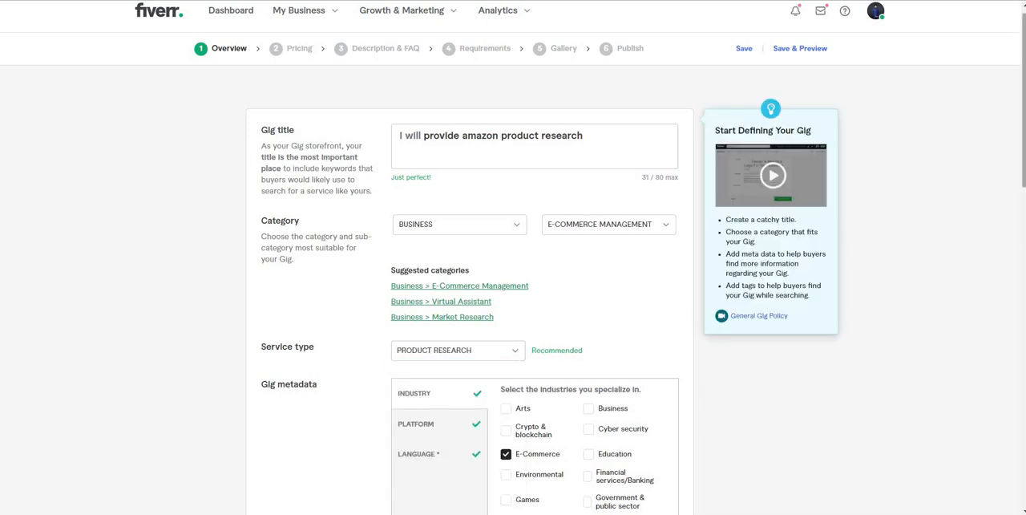
scroll(620, 212, "down", 3)
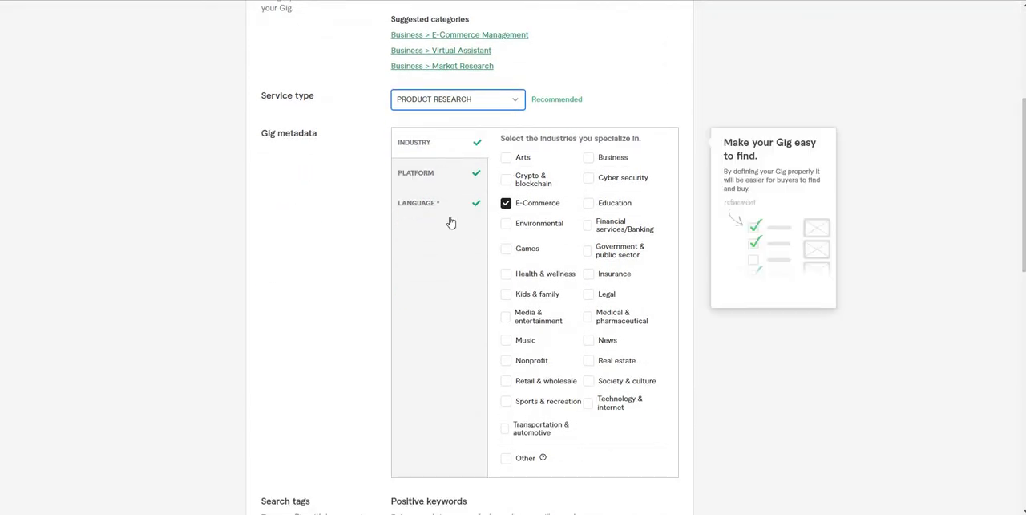
left_click(415, 176)
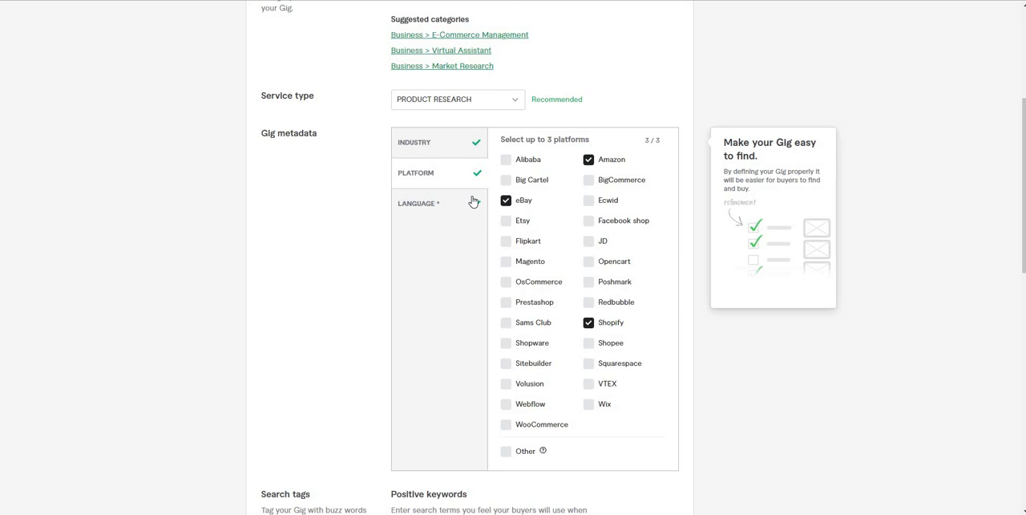
left_click(602, 328)
left_click(506, 160)
left_click(441, 201)
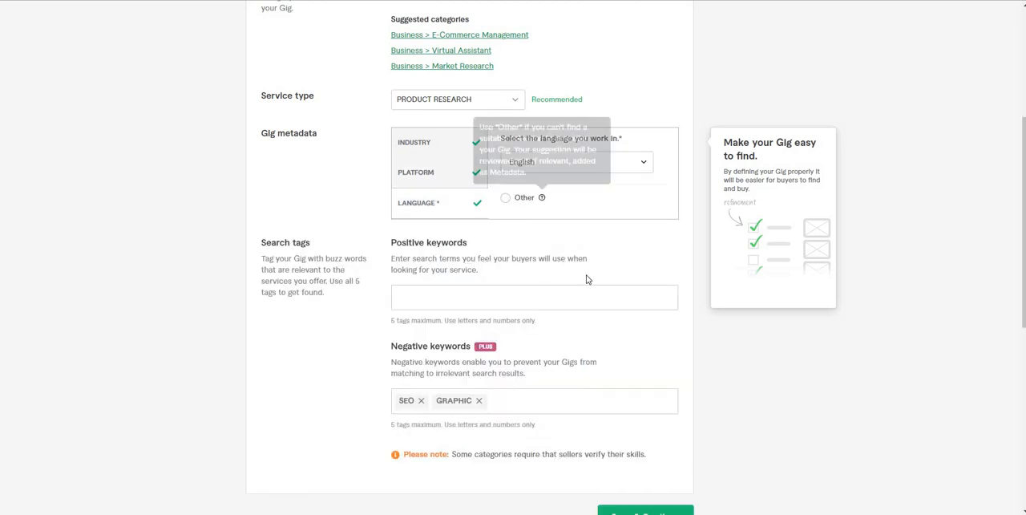
Step: Copy the keyword "amazon fba" from the keyword research table and add it as a positive search tag
left_click(524, 293)
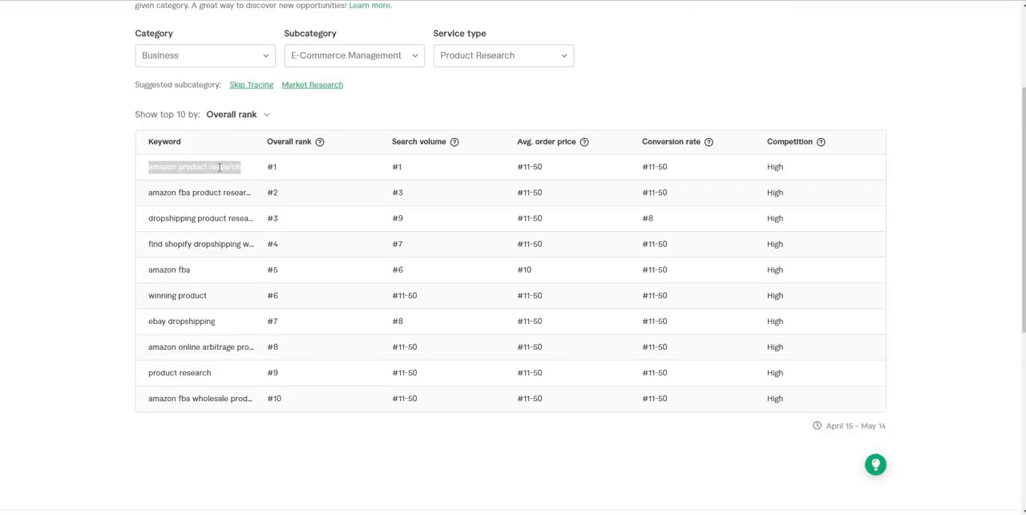
triple_click(171, 271)
key("ctrl+c")
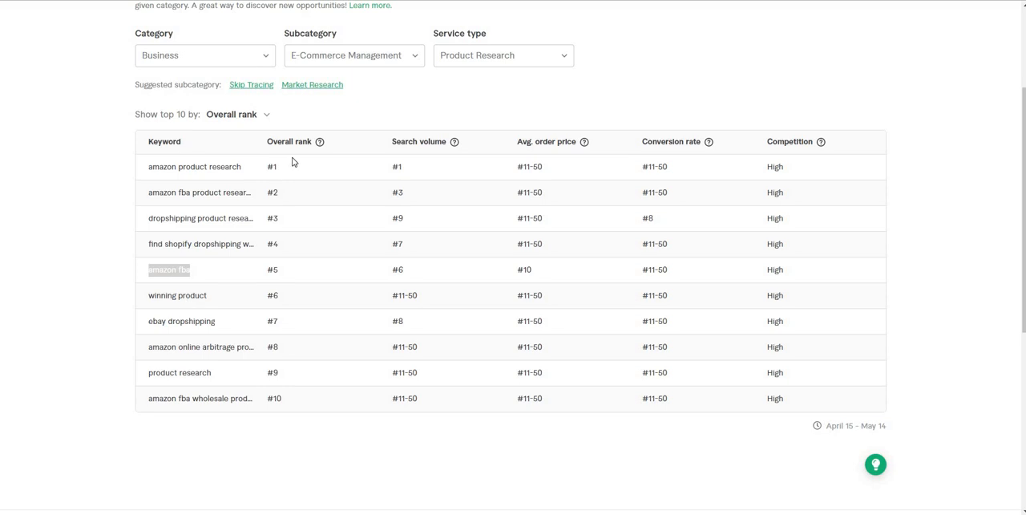
key("alt+Tab")
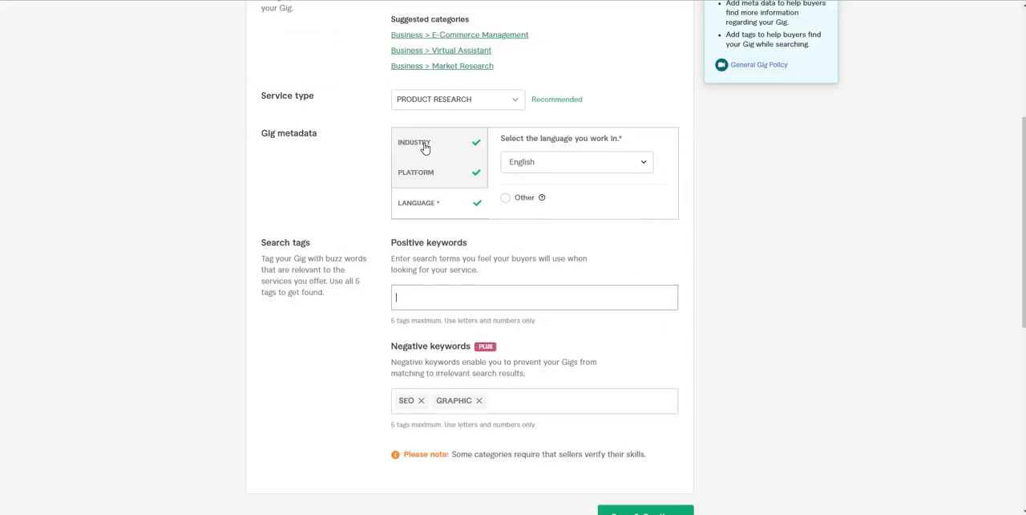
key("ctrl+v")
key("Return")
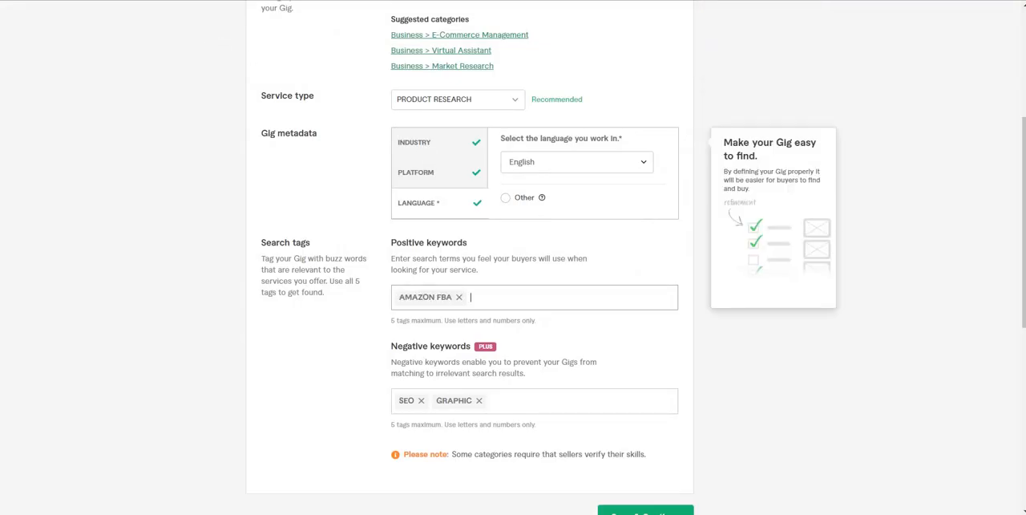
Step: Add "winning product" from the keyword research table as another positive search tag of the gig
key("alt+Tab")
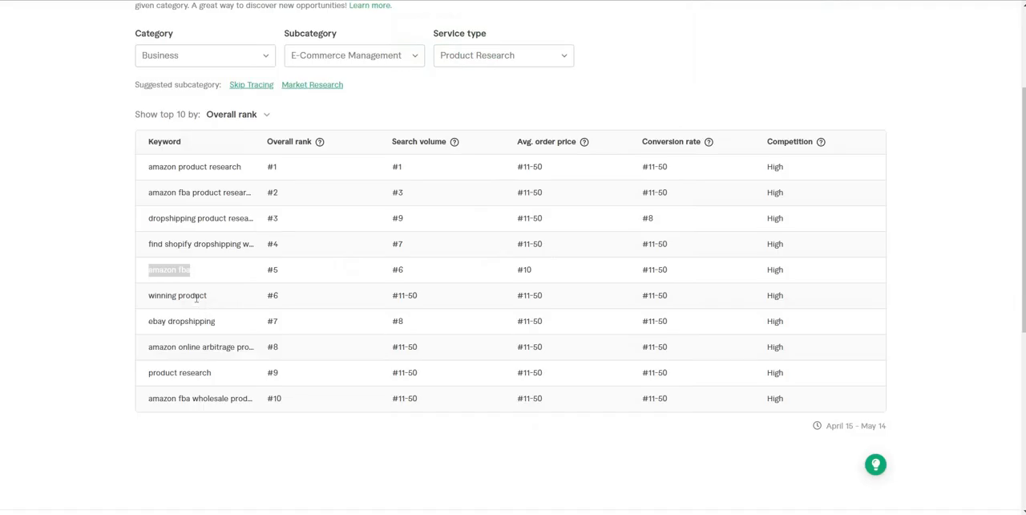
triple_click(196, 296)
key("ctrl+c")
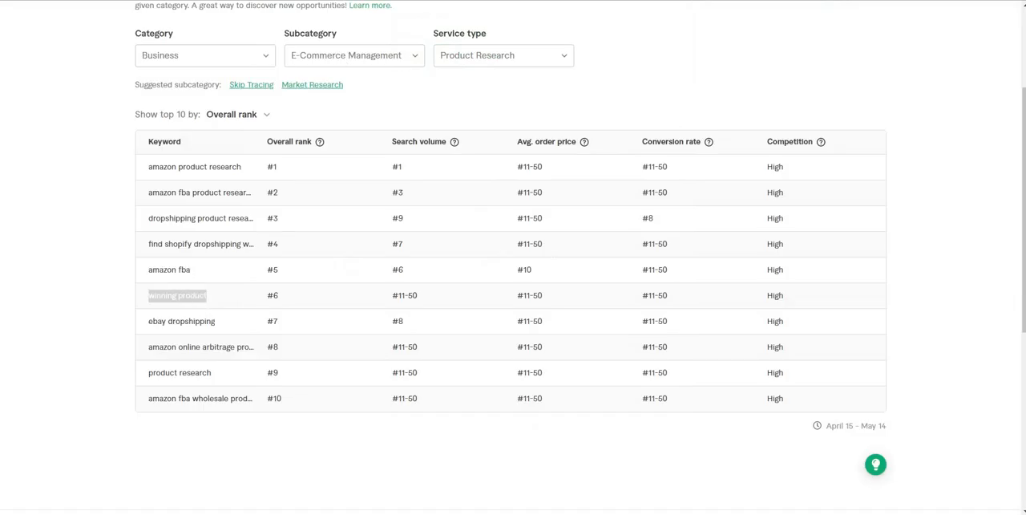
key("alt+Tab")
key("ctrl+v")
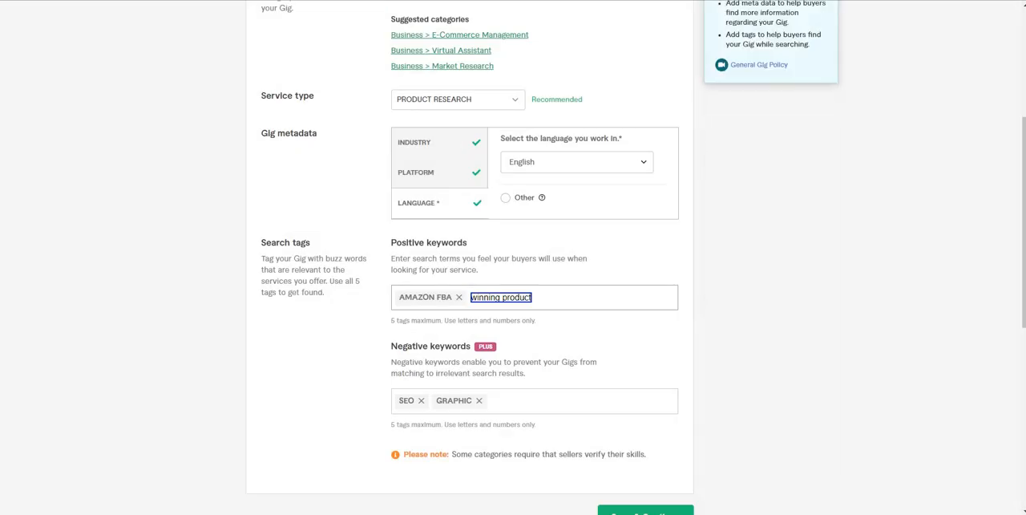
key("Return")
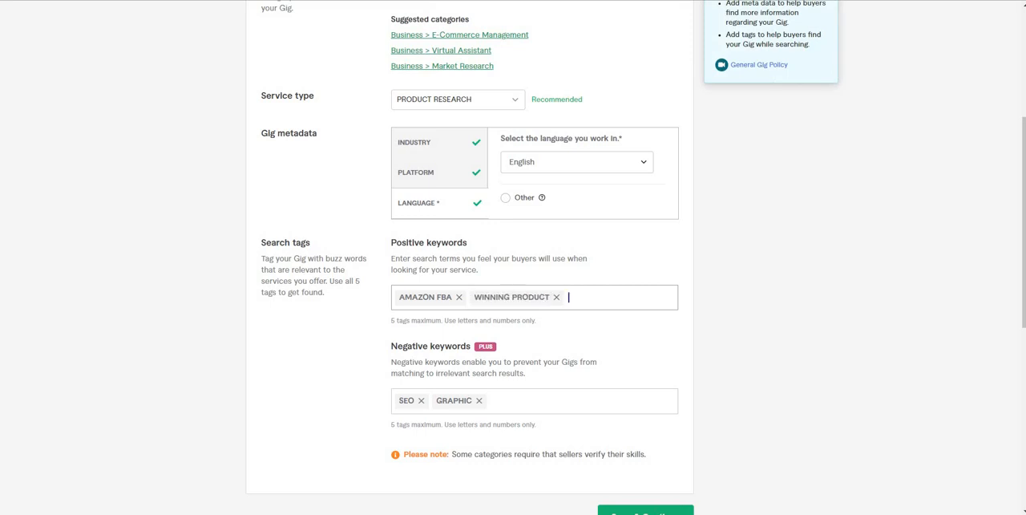
Step: Add "product research" from the keyword research table to the gig's positive keywords
key("alt+Tab")
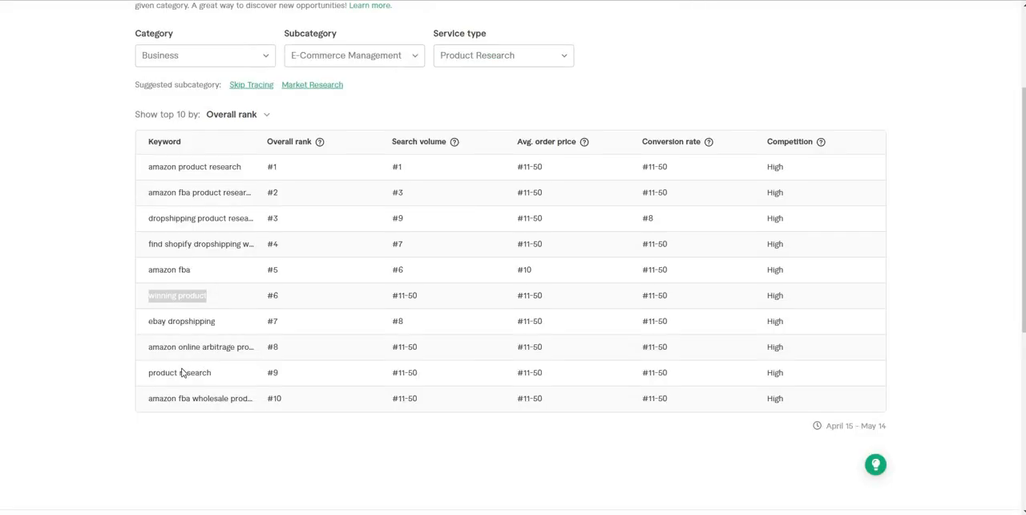
triple_click(182, 373)
key("ctrl+c")
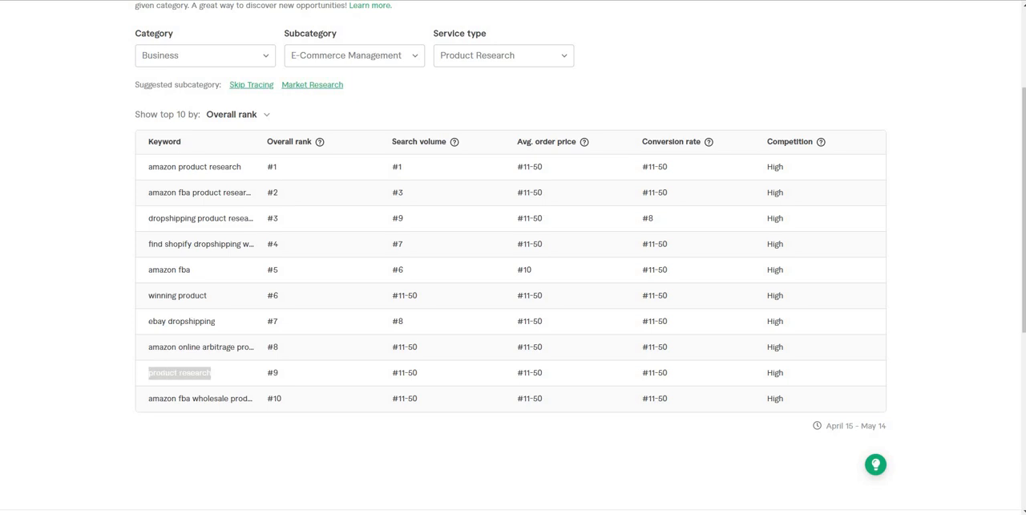
key("alt+Tab")
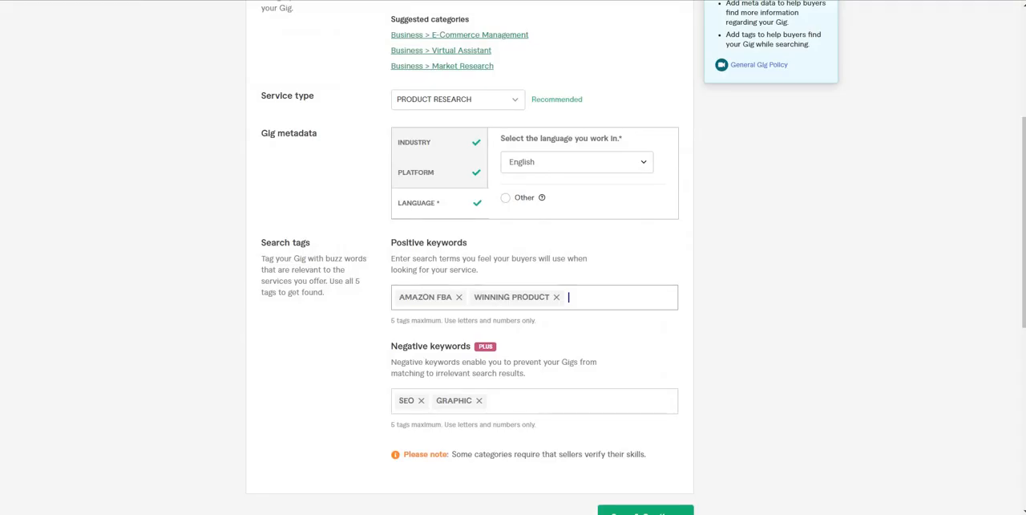
key("ctrl+v")
key("Return")
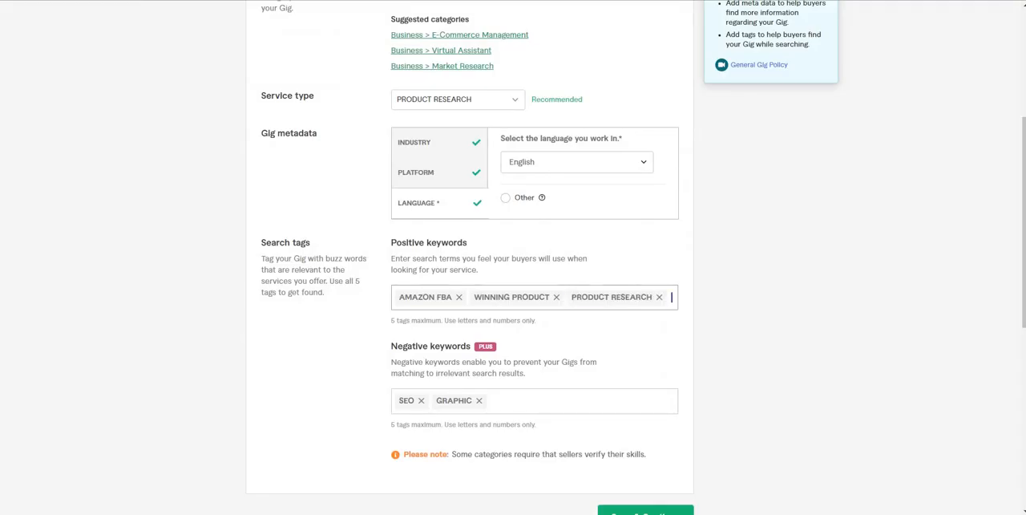
Step: Copy only the word "dropshipping" from the "dropshipping product research" keyword and add it as a positive search tag
key("alt+Tab")
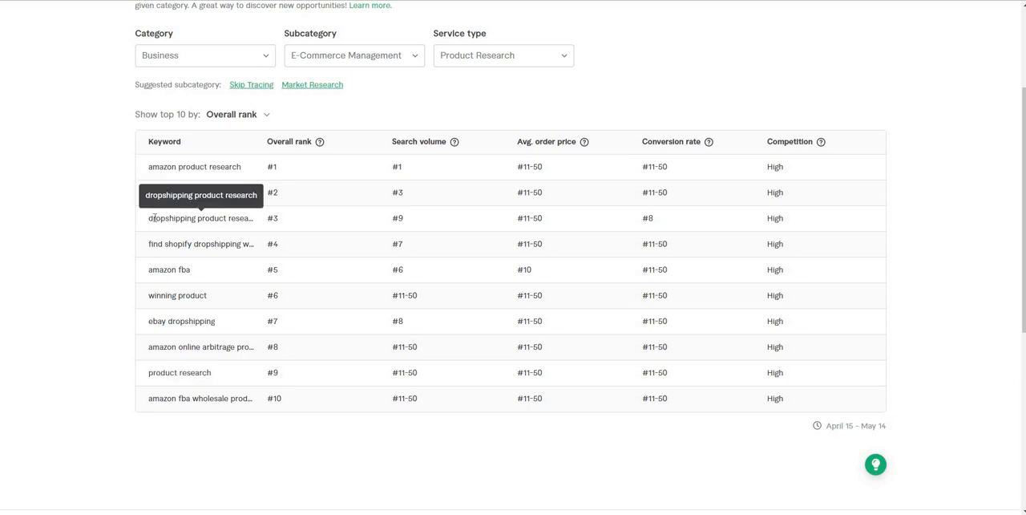
double_click(154, 218)
key("ctrl+c")
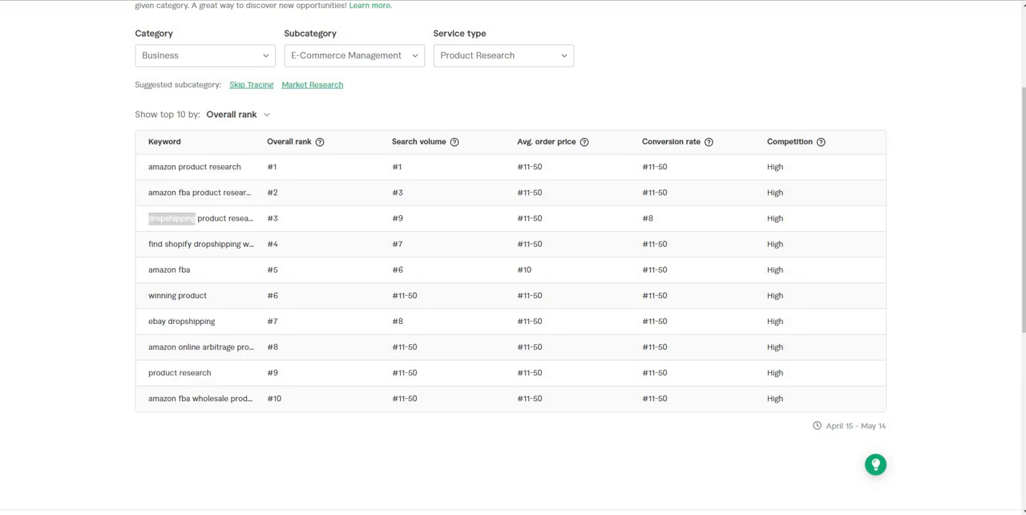
key("ctrl+Tab")
key("ctrl+v")
key("Return")
Step: Enter "amazon" as a positive keyword and pick the suggestion "amazon web services" as the fifth tag
key("ctrl+shift+Tab")
key("ctrl+Tab")
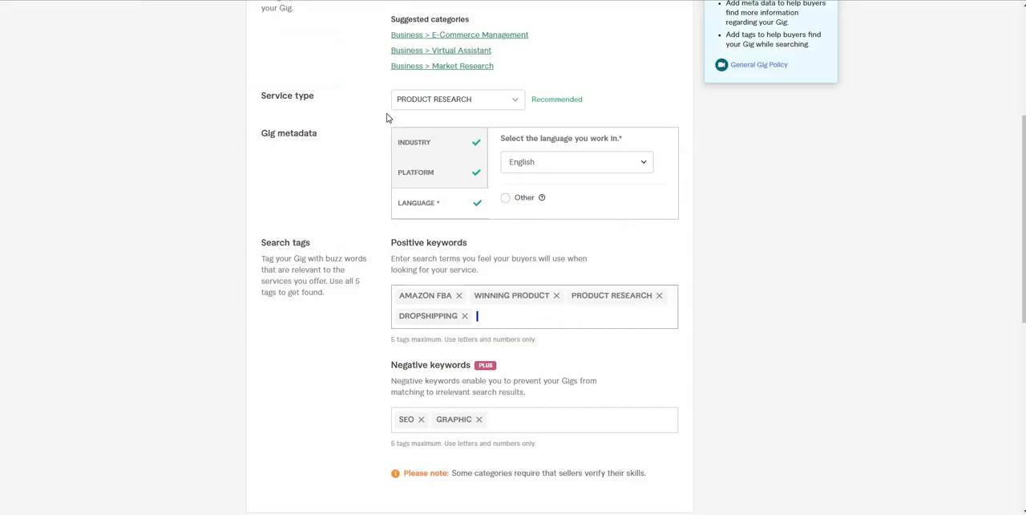
type("amazon")
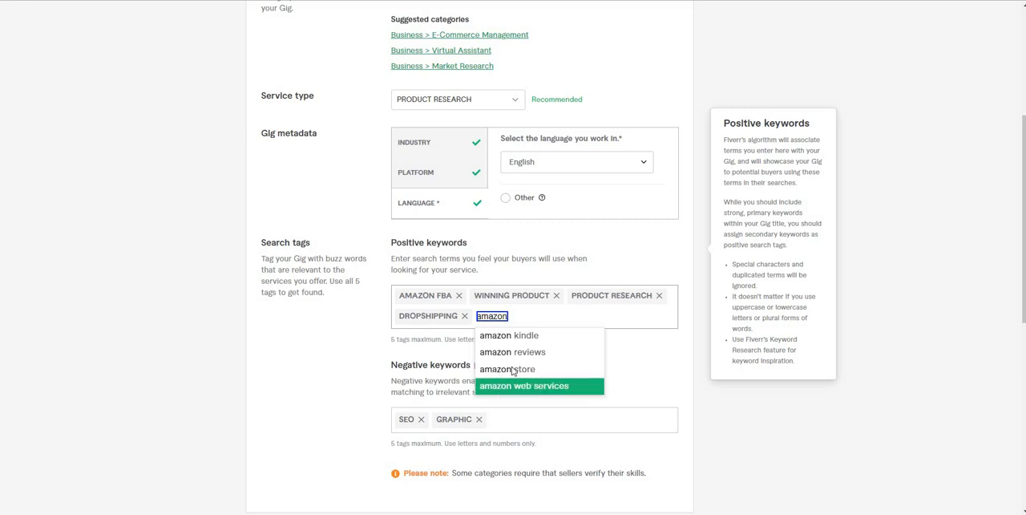
left_click(500, 386)
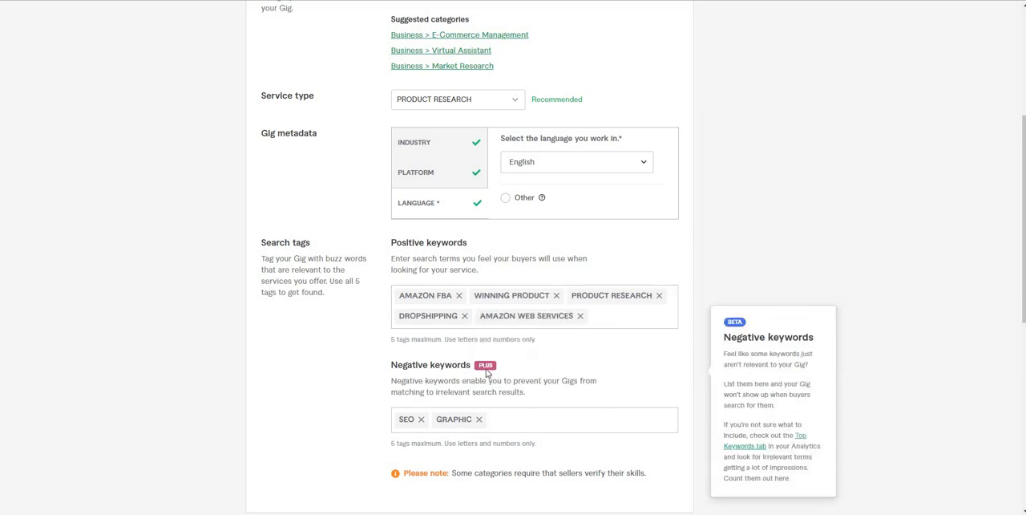
Step: Leave the negative keywords SEO and GRAPHIC in place, save the overview, and open the Basic package's name for entry
left_click(501, 419)
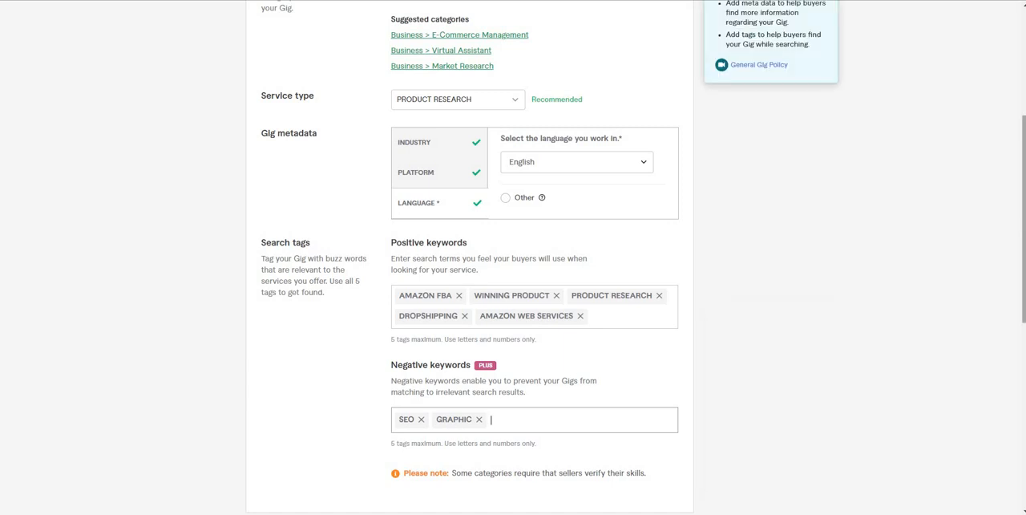
scroll(770, 268, "down", 3)
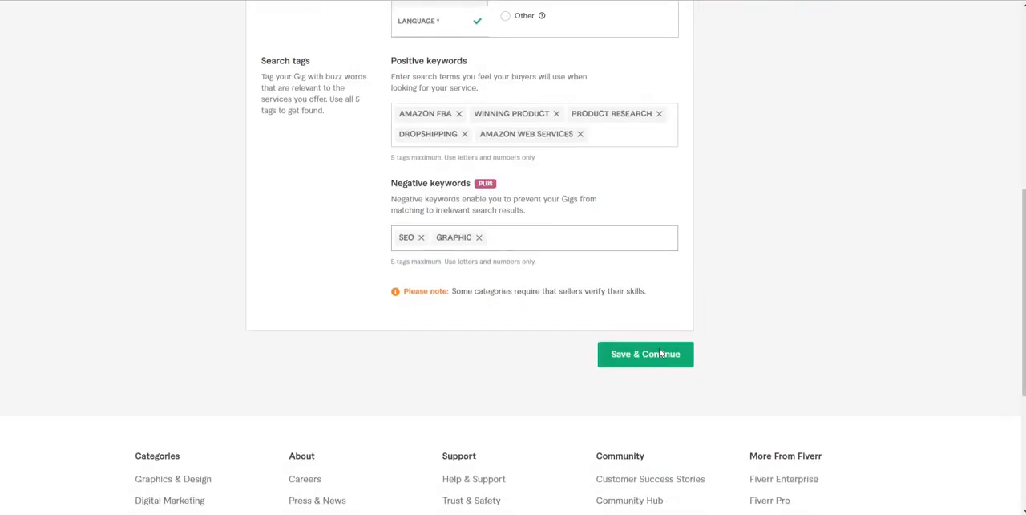
left_click(660, 351)
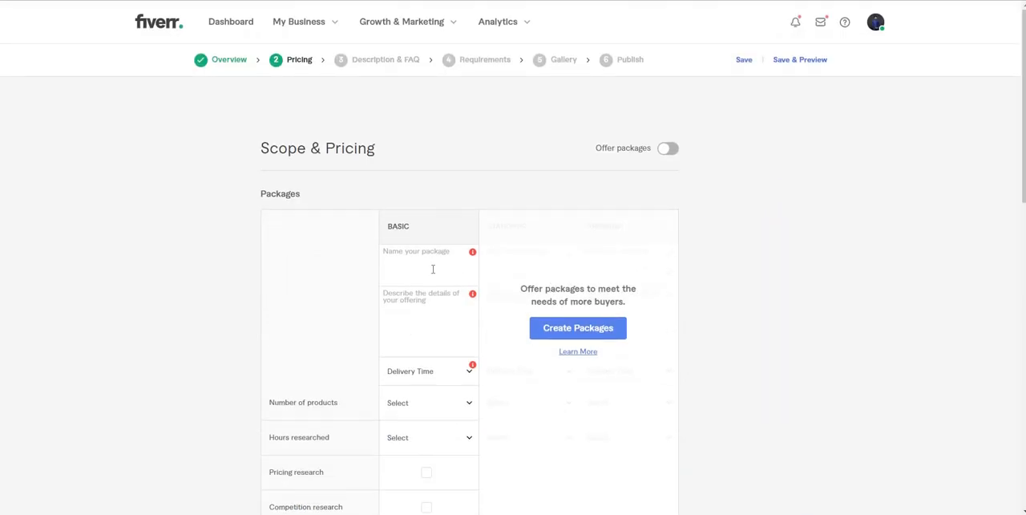
left_click(433, 270)
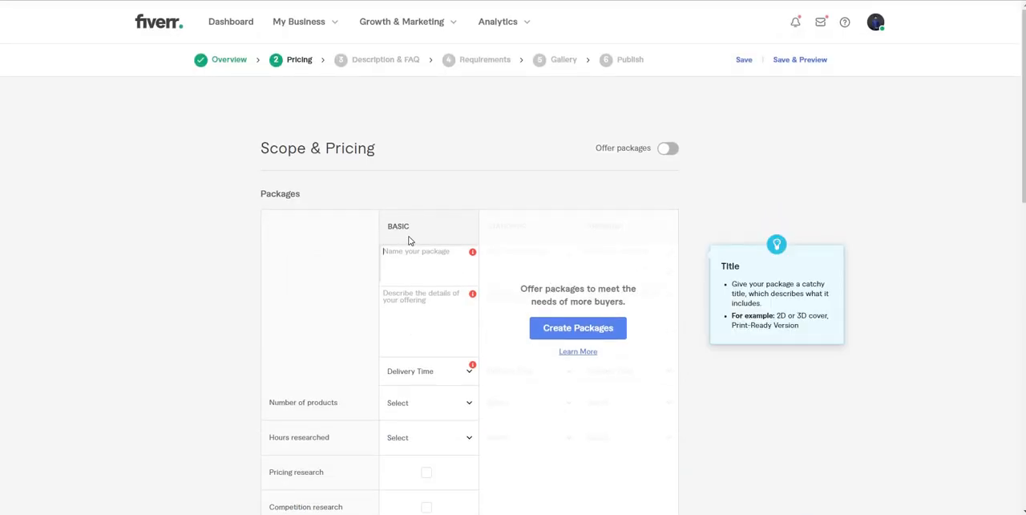
Step: Name the Basic package "Amazon Basic" with "100 product" on a second line
left_click(409, 239)
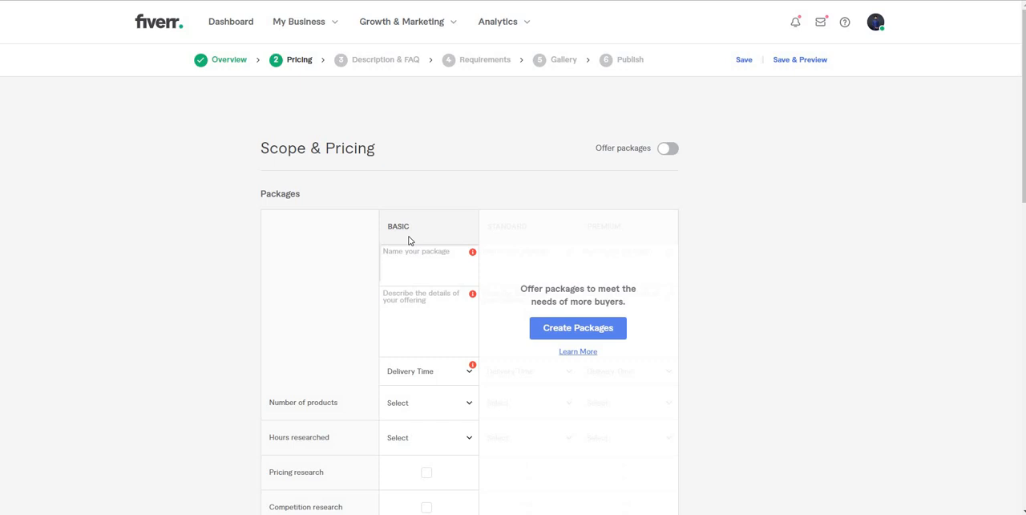
type("Amazon Basic")
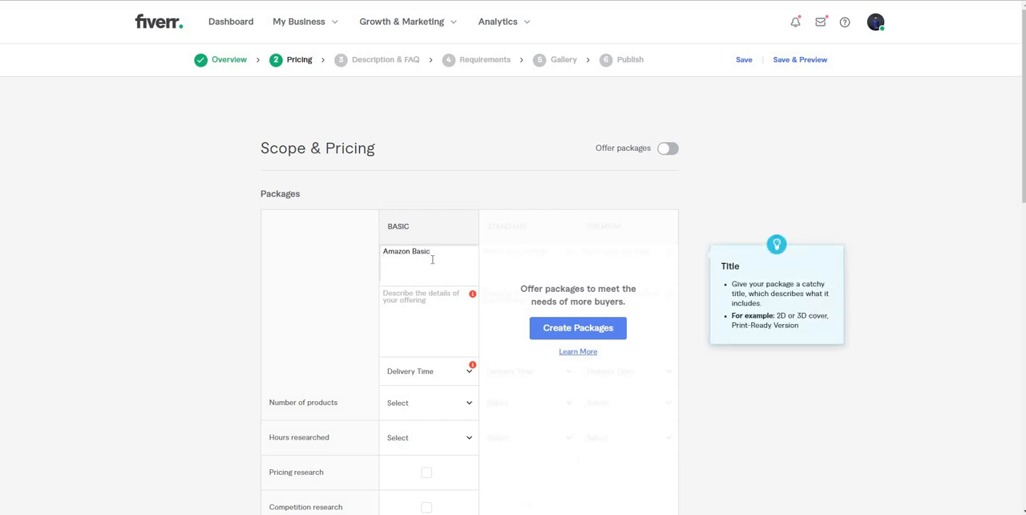
key("Return")
type("100 product")
Step: Describe the Basic package's offering as "100 product research"
left_click(426, 303)
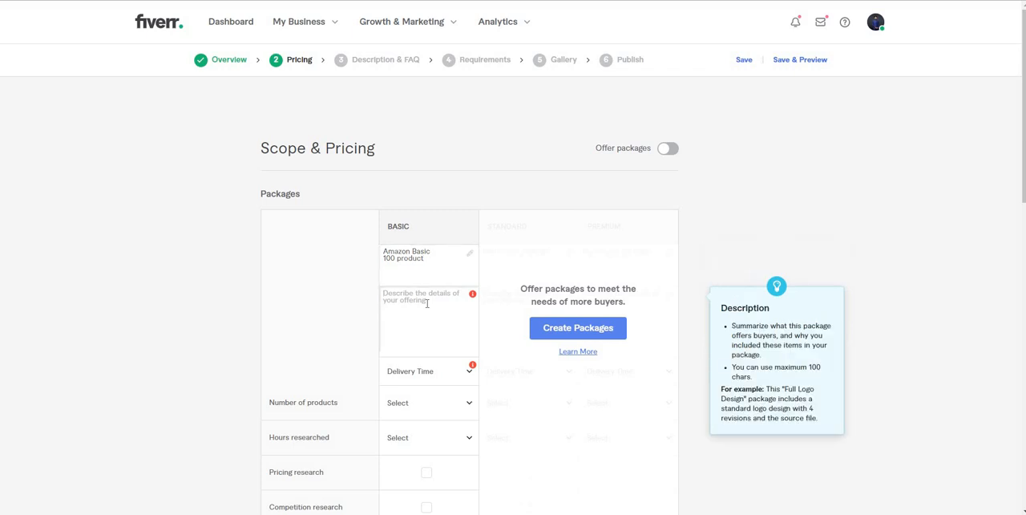
type("100")
type("product research")
Step: Set the Basic package's delivery time to 2 days and its number of products to 13
left_click(427, 372)
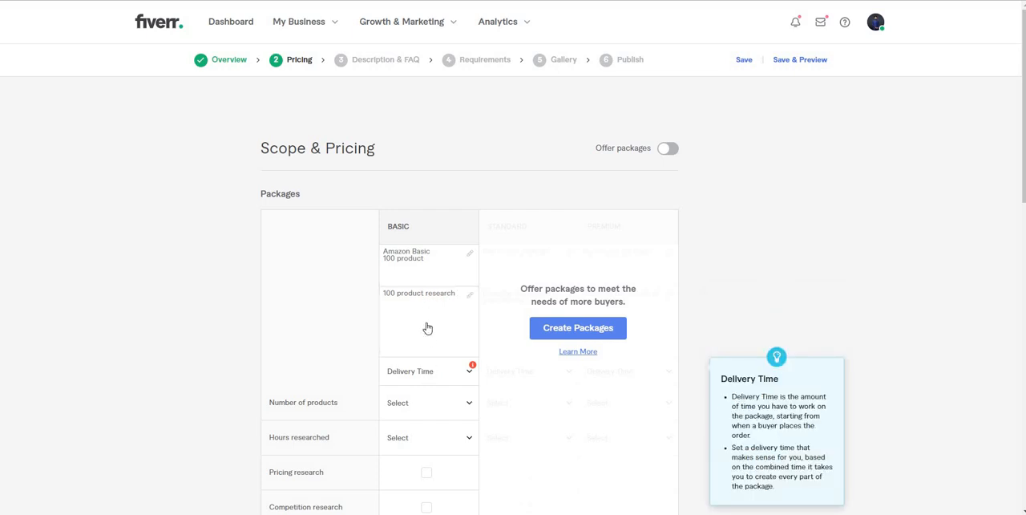
left_click(426, 298)
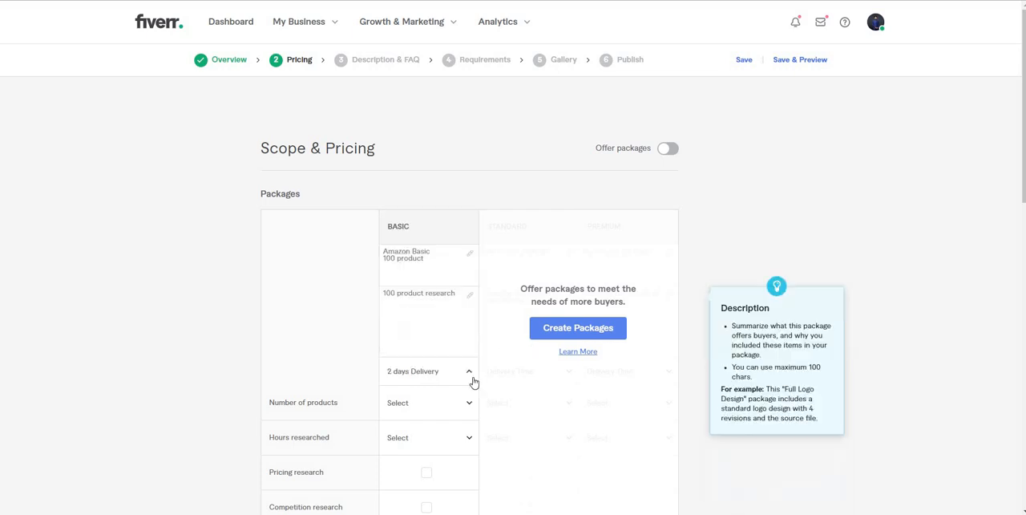
left_click(417, 403)
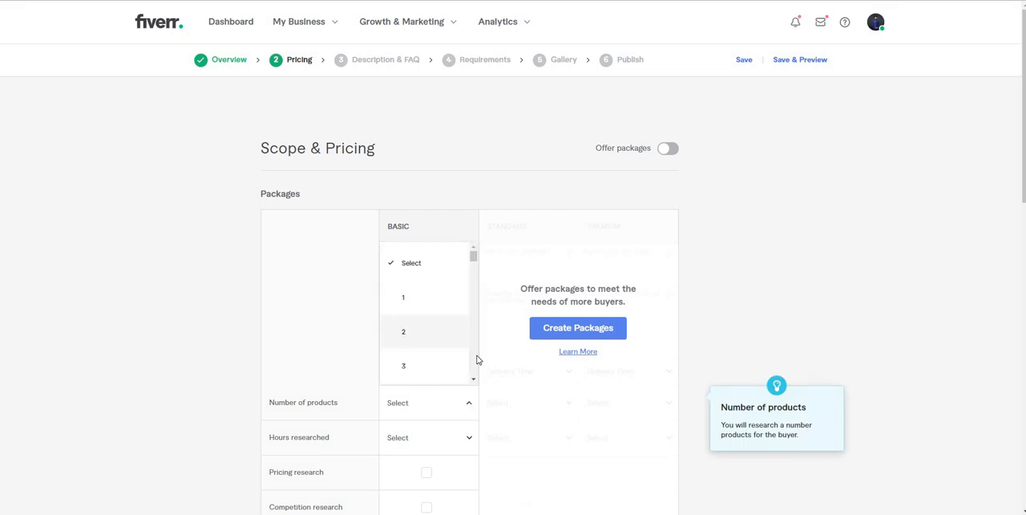
scroll(439, 344, "down", 5)
left_click(430, 337)
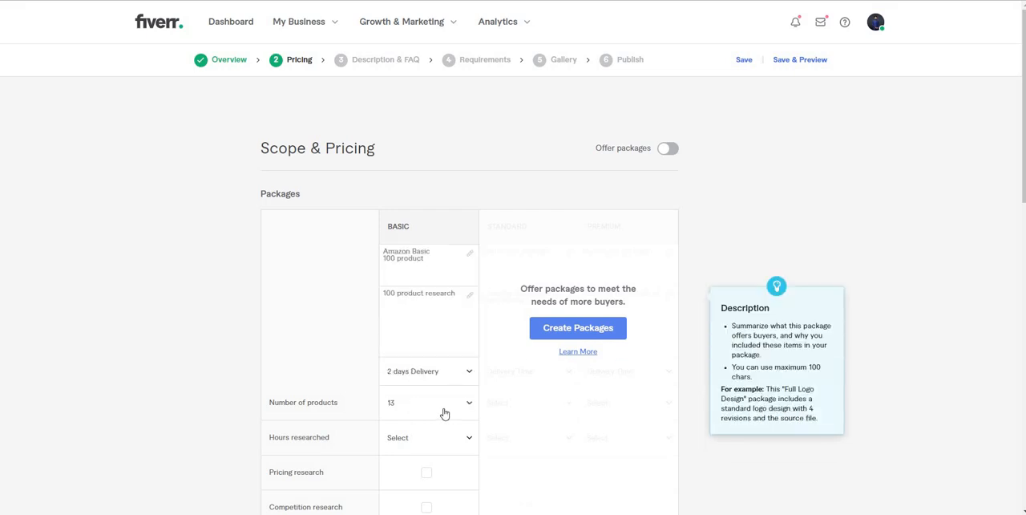
Step: Set the Basic package's hours researched to 14
left_click(433, 443)
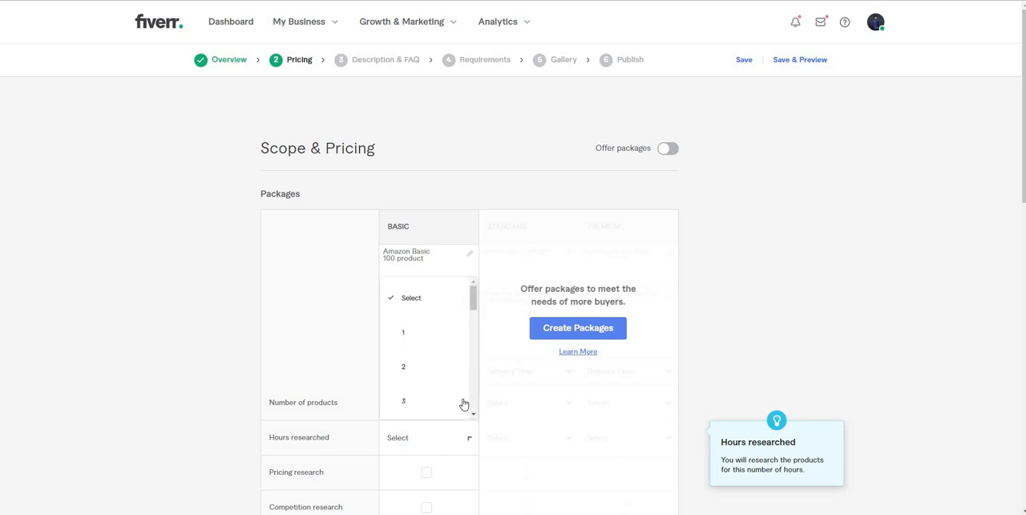
scroll(446, 406, "down", 2)
scroll(446, 406, "down", 3)
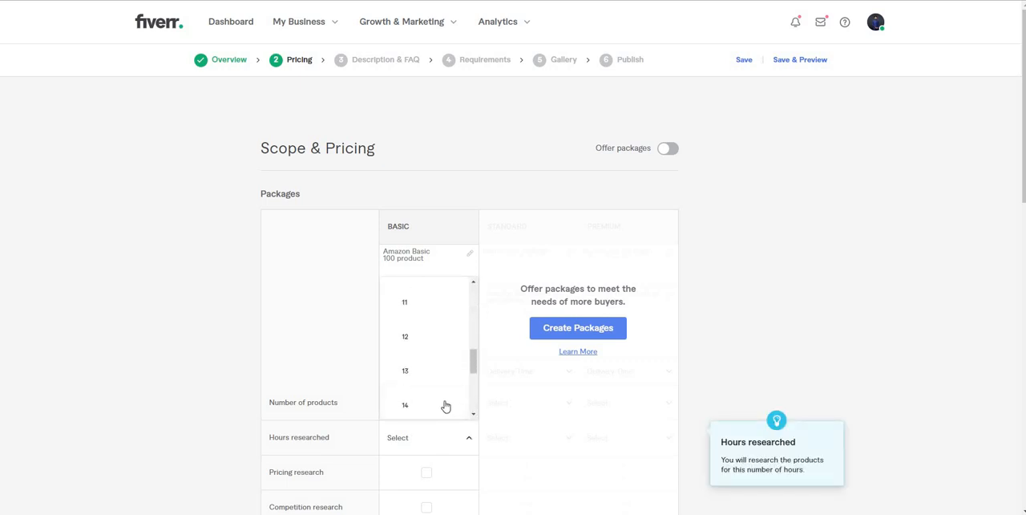
left_click(444, 405)
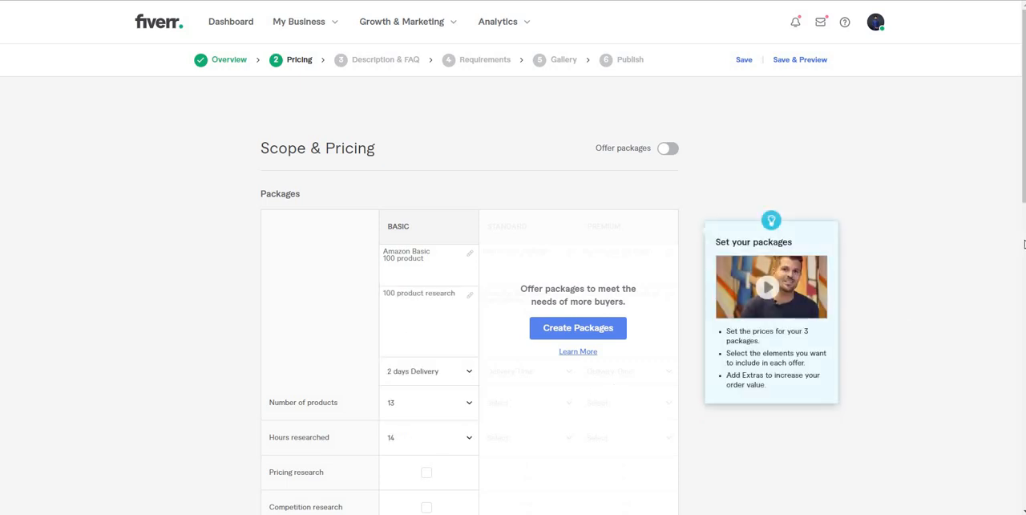
Step: Price the Basic package at $15, leave all extra services unselected, and save to continue to the description
scroll(641, 275, "down", 5)
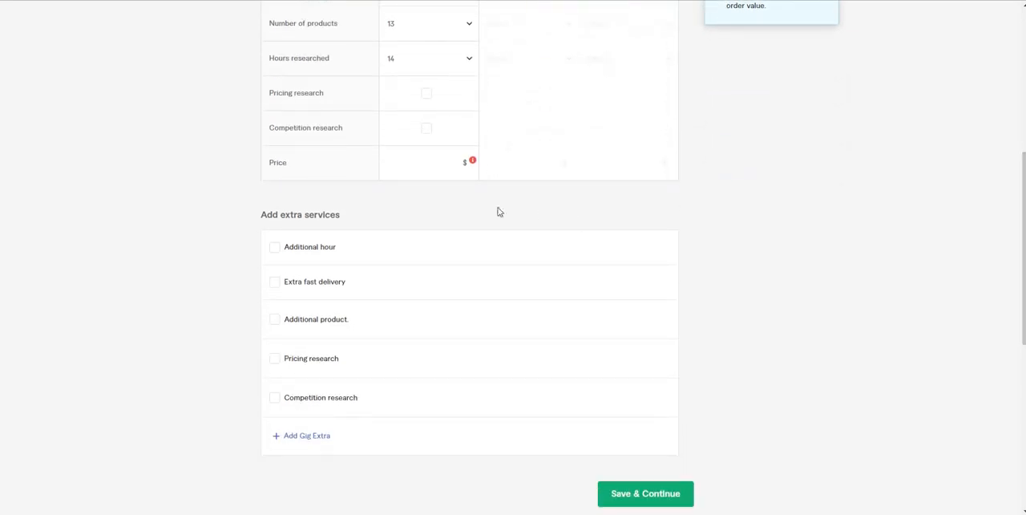
left_click(437, 161)
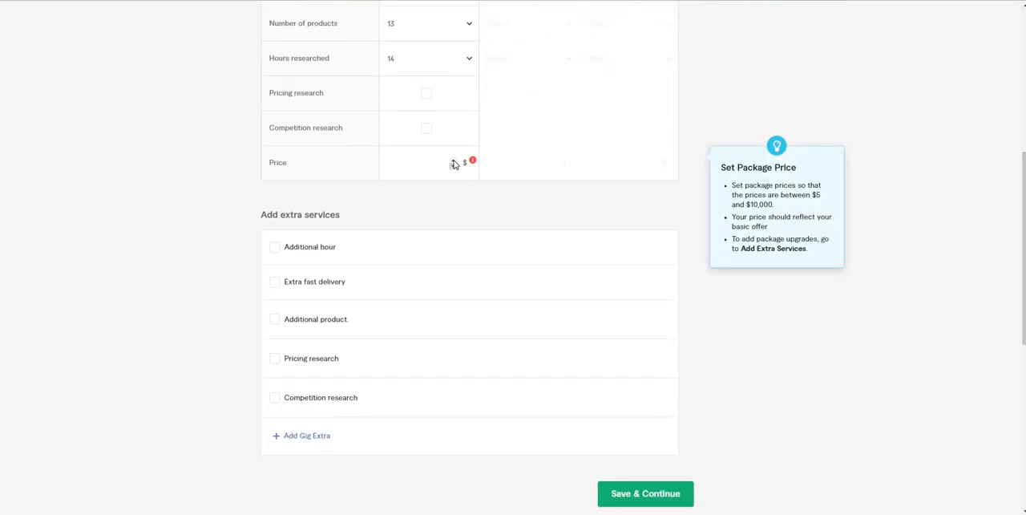
type("15")
left_click(887, 256)
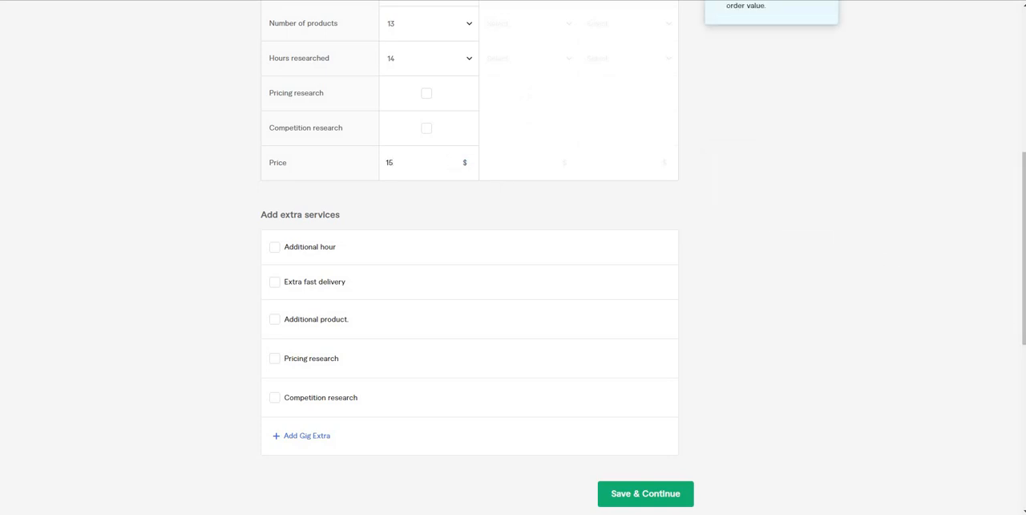
scroll(747, 353, "down", 2)
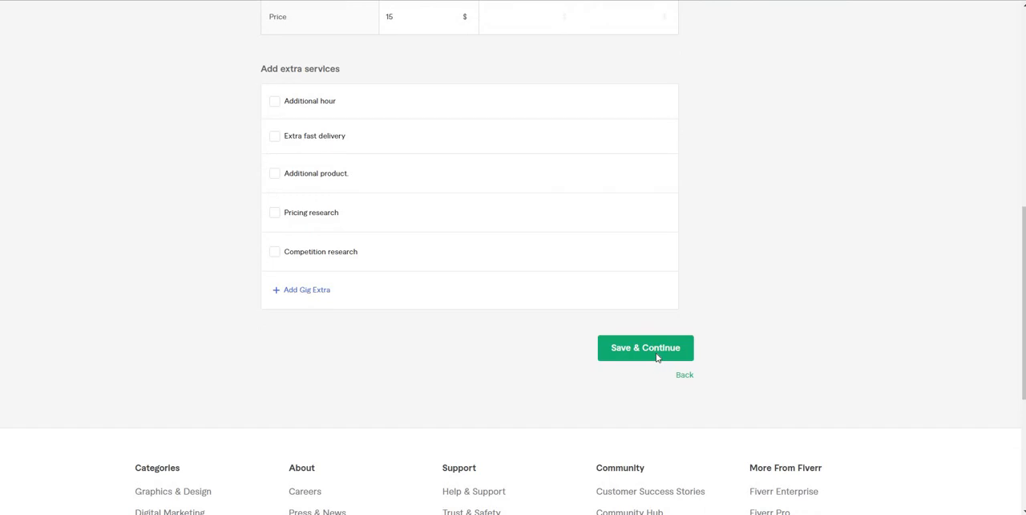
left_click(657, 356)
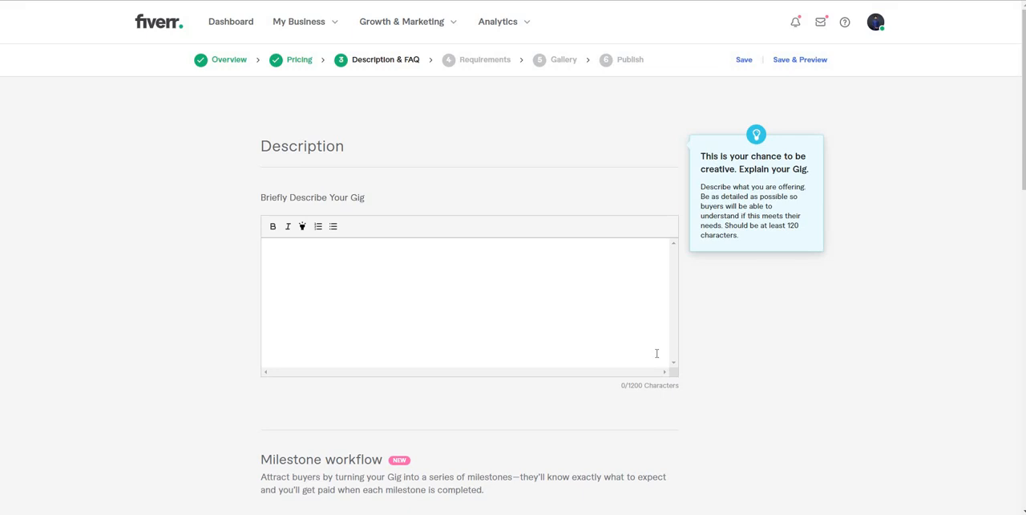
Step: In the Google results for "amazon fba va", expand "What is Amazon FBA and VA?" and copy the question with its answer
left_click(329, 280)
scroll(660, 41, "down", 1)
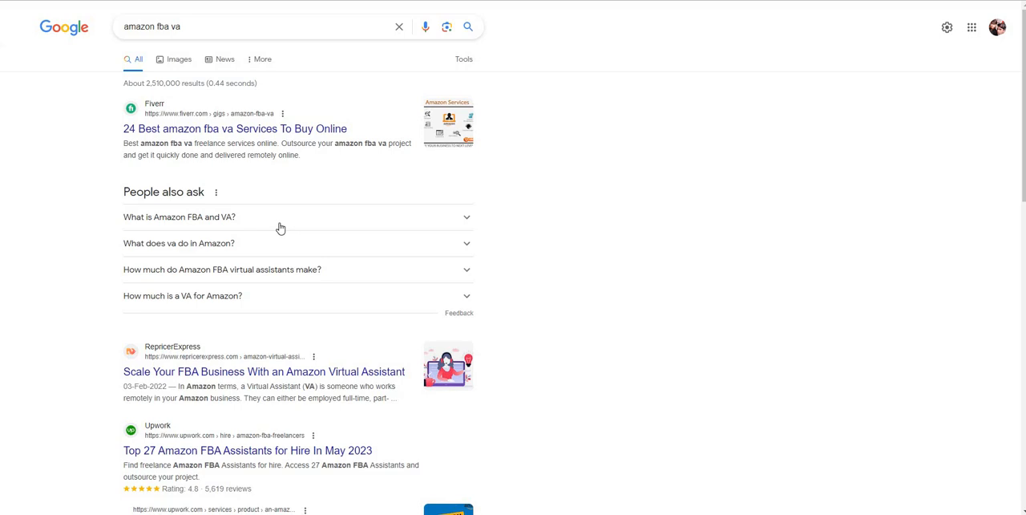
left_click(280, 227)
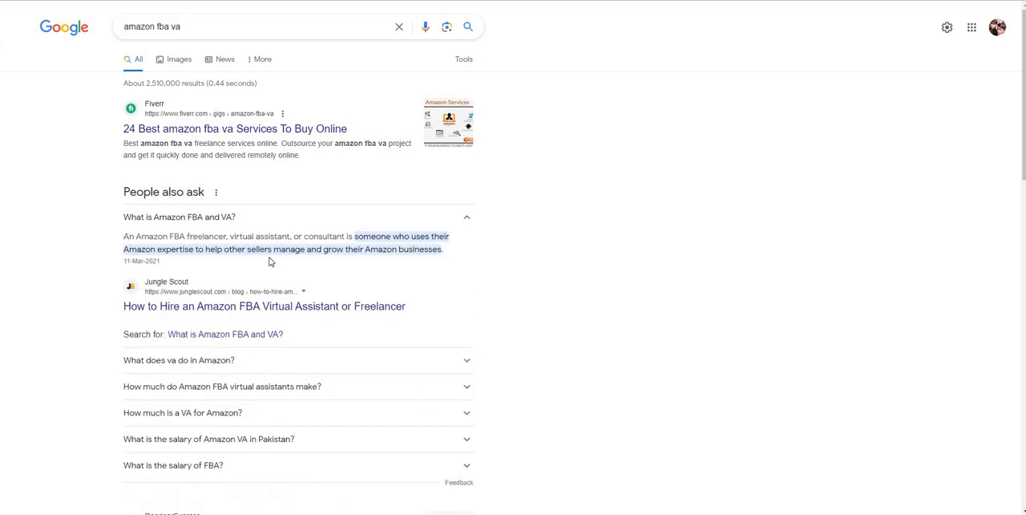
left_click_drag(496, 246, 454, 251)
key("ctrl+c")
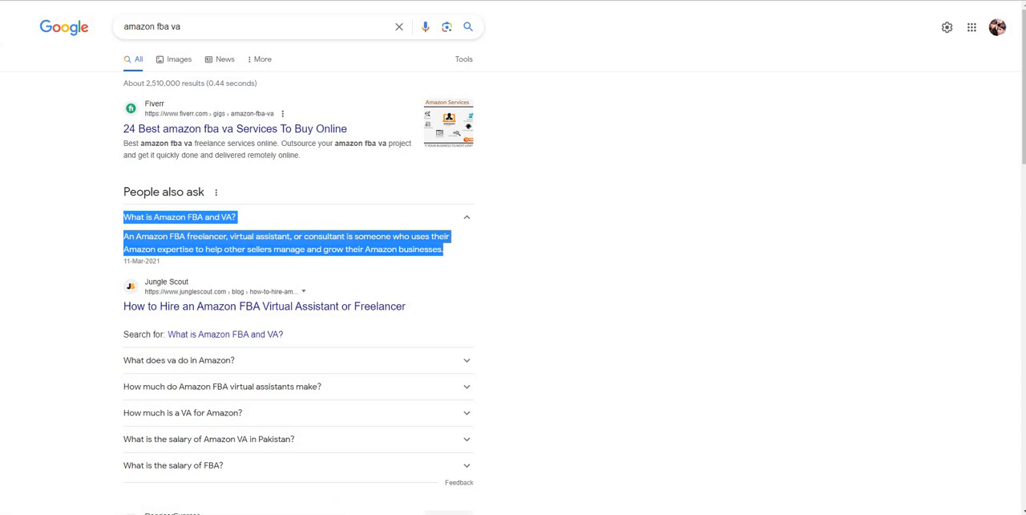
key("ctrl+Tab")
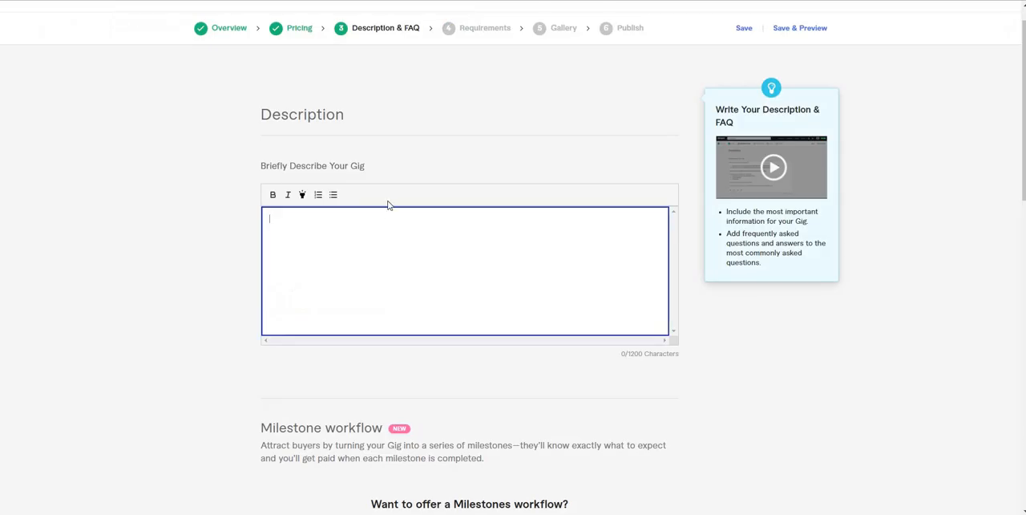
Step: Paste the copied text into the gig description, remove the question line "What is Amazon FBA and VA?", and save to continue to the requirements
left_click(357, 222)
key("ctrl+v")
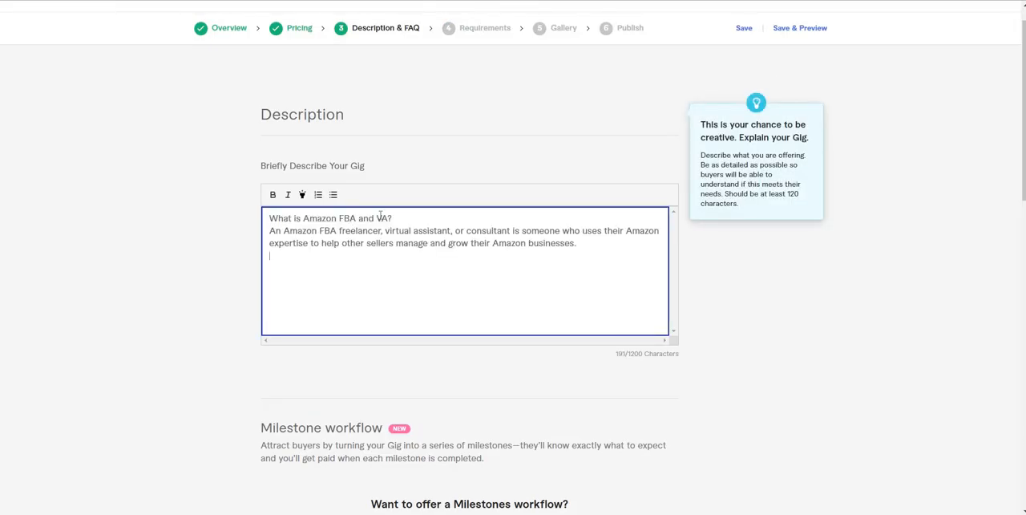
triple_click(380, 215)
key("BackSpace")
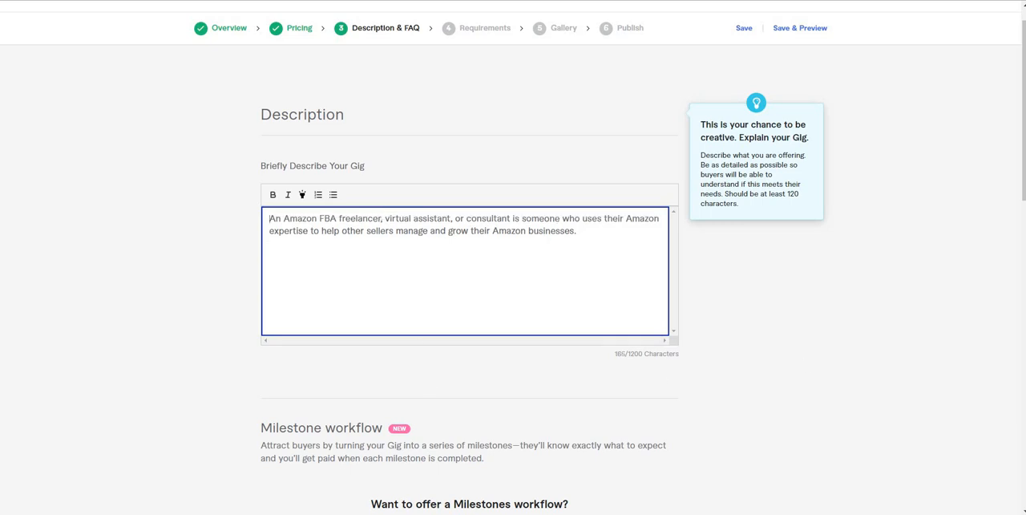
left_click_drag(1025, 185, 1025, 421)
left_click(642, 297)
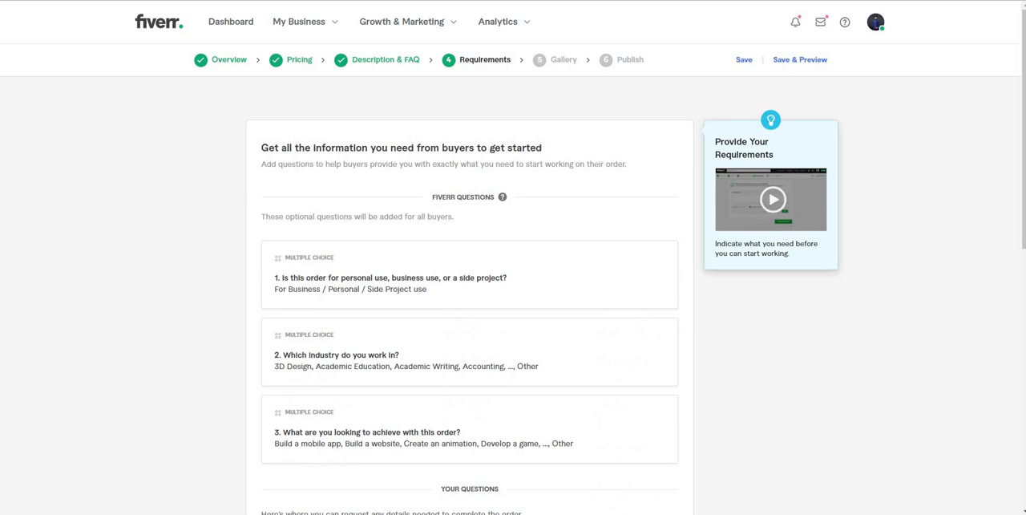
Step: Try to save the buyer requirements with only Fiverr's default questions
left_click(1023, 261)
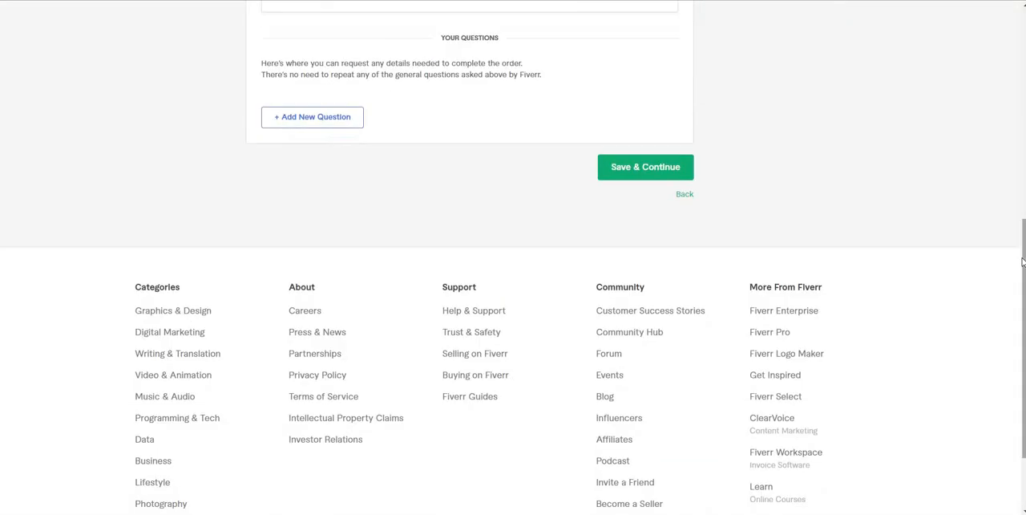
scroll(775, 224, "up", 3)
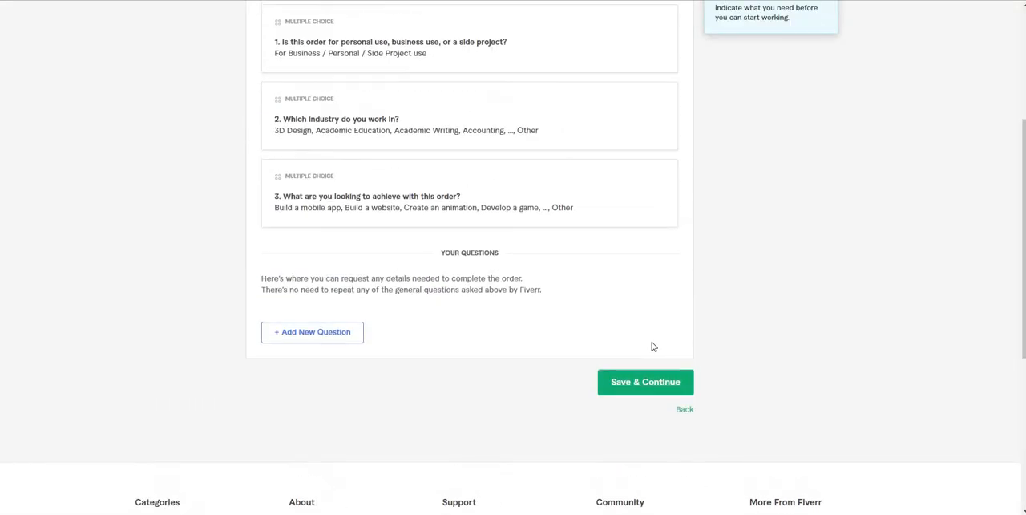
left_click(643, 382)
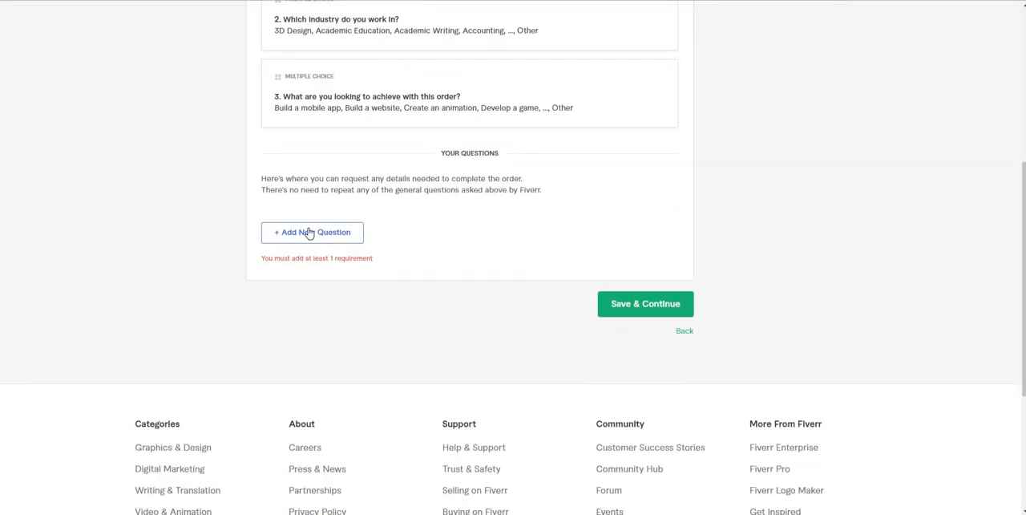
Step: Add the required free-text question "Amazon fba" to the buyer requirements, then save and continue
left_click(309, 232)
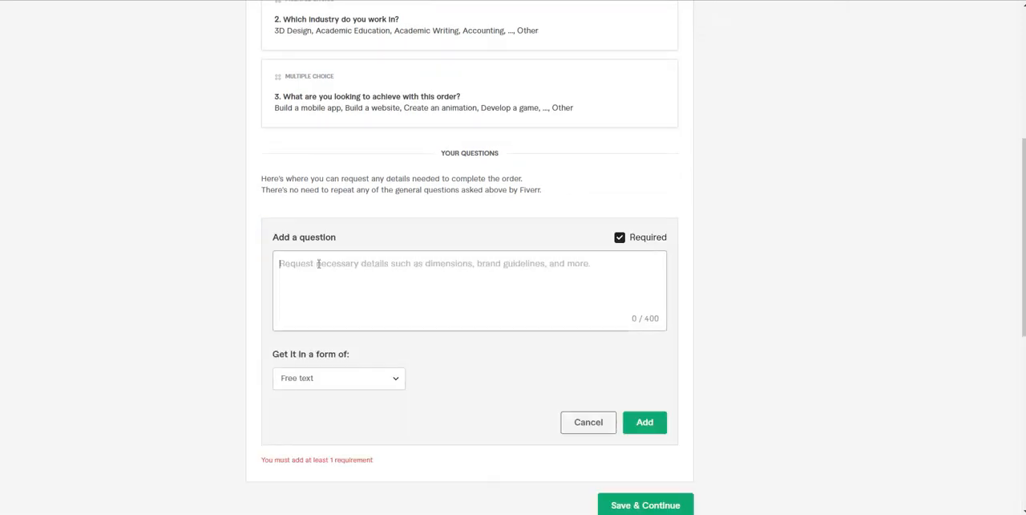
type("Amaz")
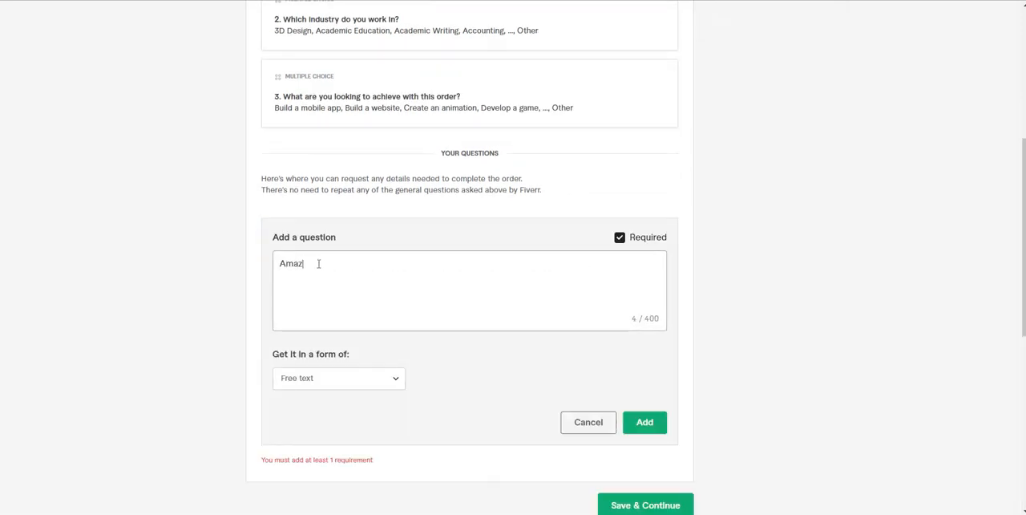
type("on fba")
key("Return")
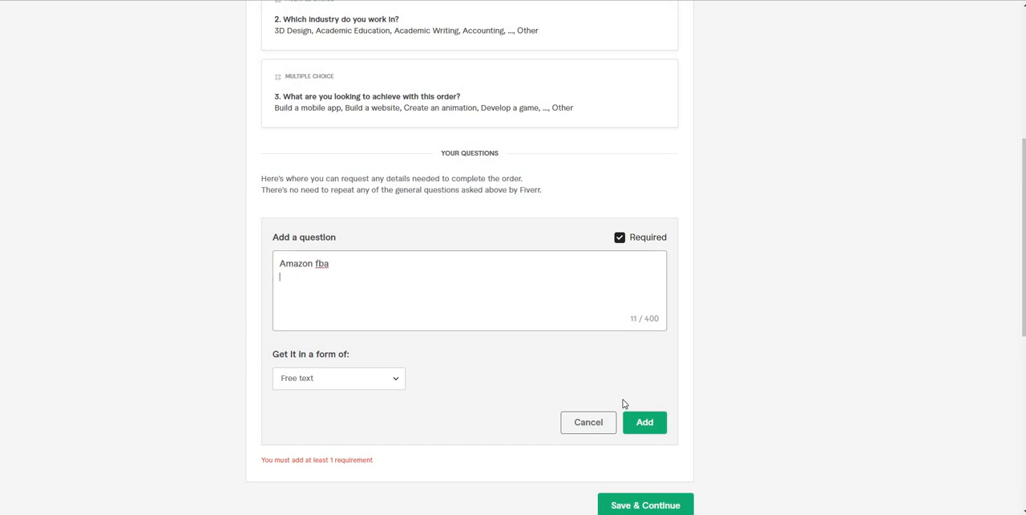
left_click(648, 421)
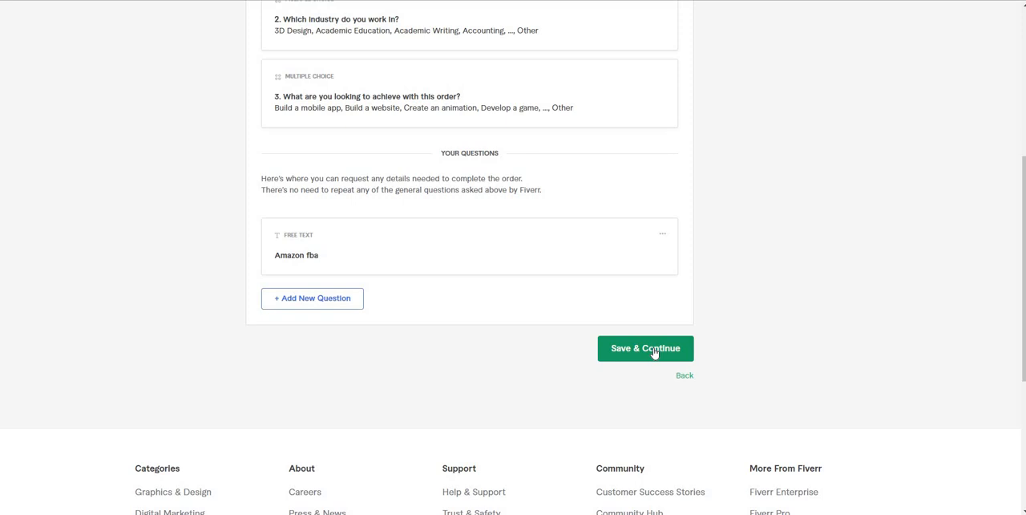
left_click(654, 353)
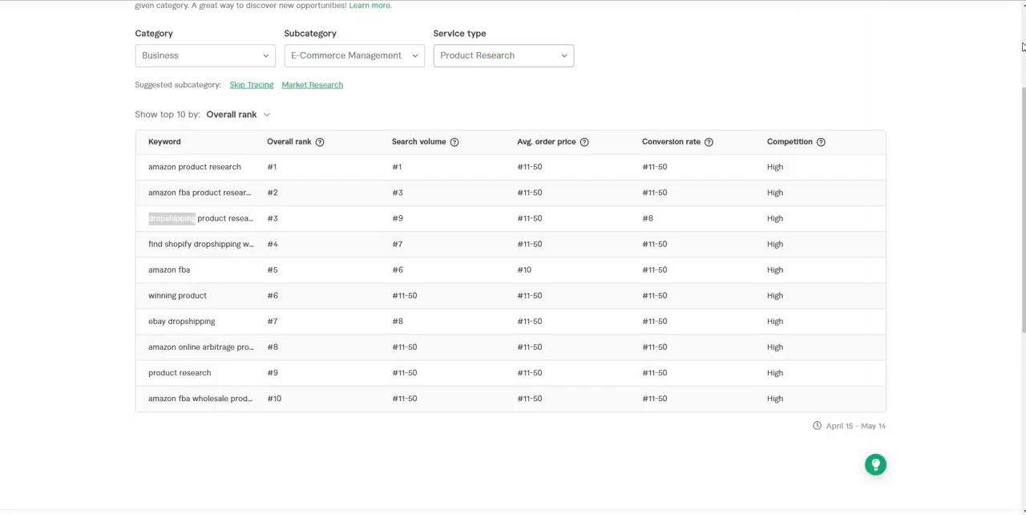
Step: Reopen the keyword research page in the Fiverr analytics and set the category to Business
scroll(922, 30, "up", 3)
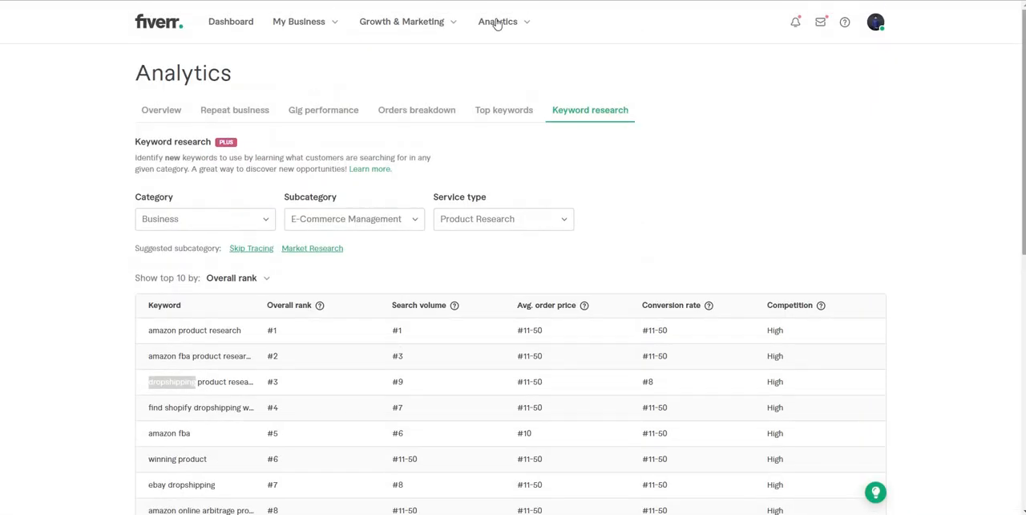
left_click(497, 21)
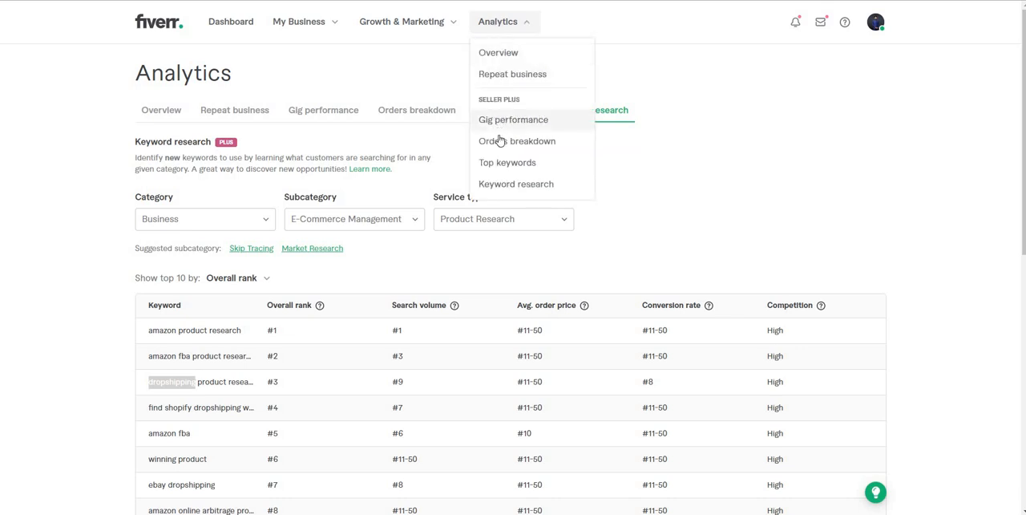
left_click(505, 186)
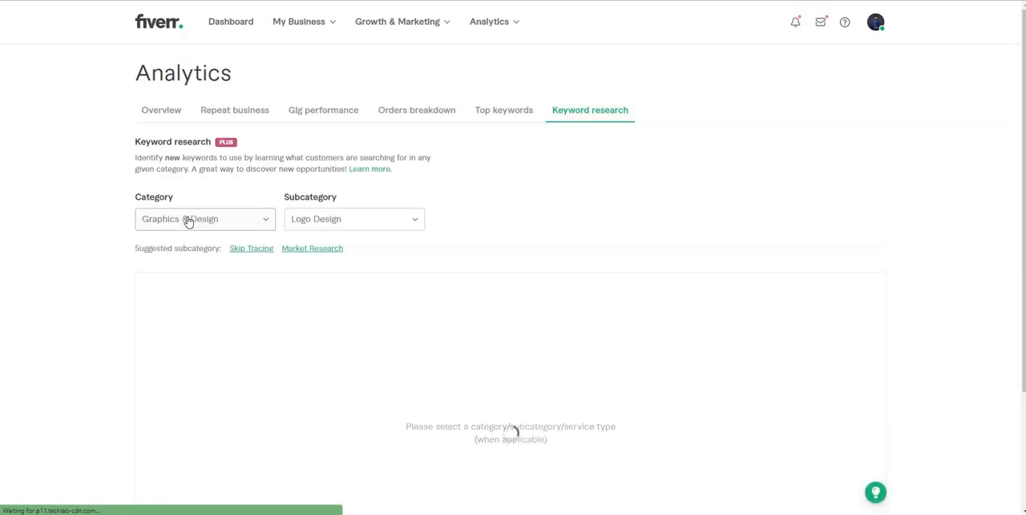
left_click(189, 222)
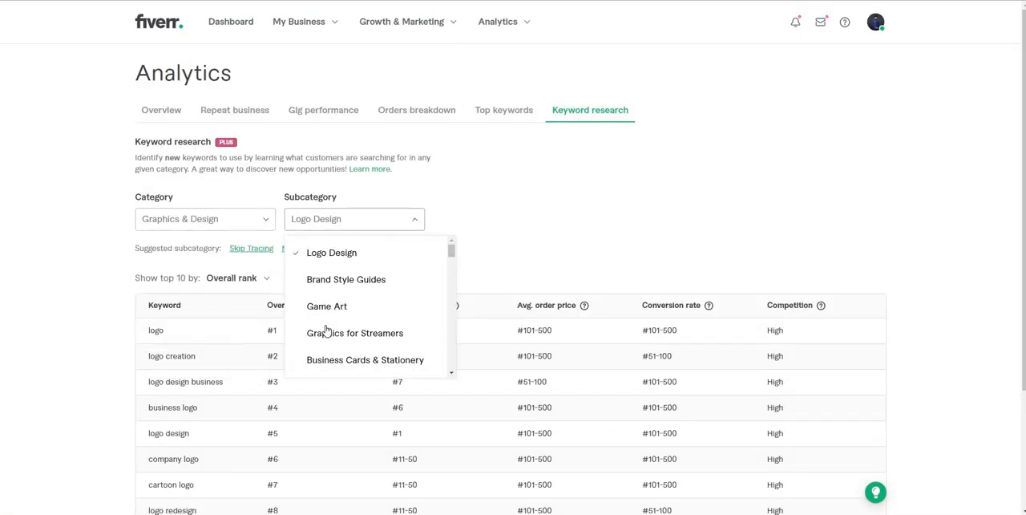
left_click(248, 224)
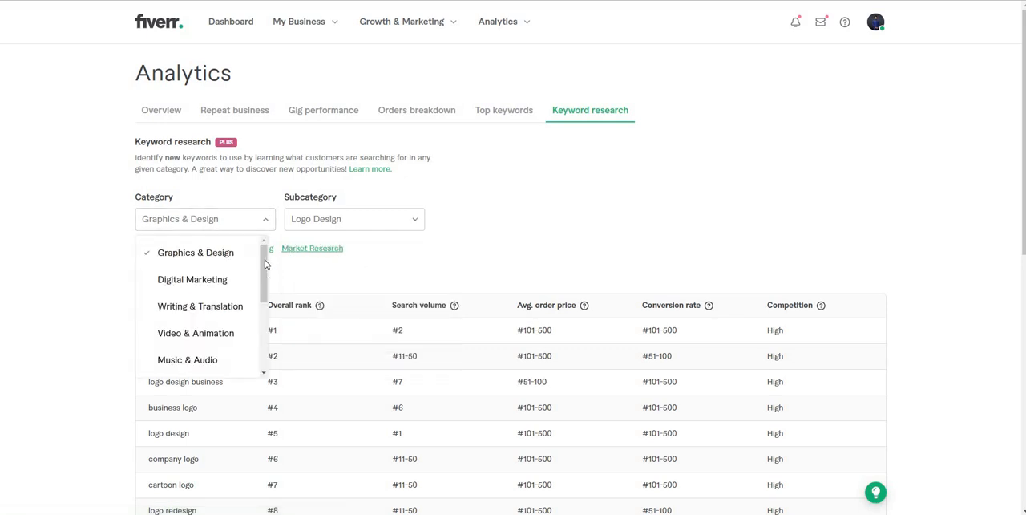
scroll(235, 281, "down", 5)
scroll(234, 307, "up", 3)
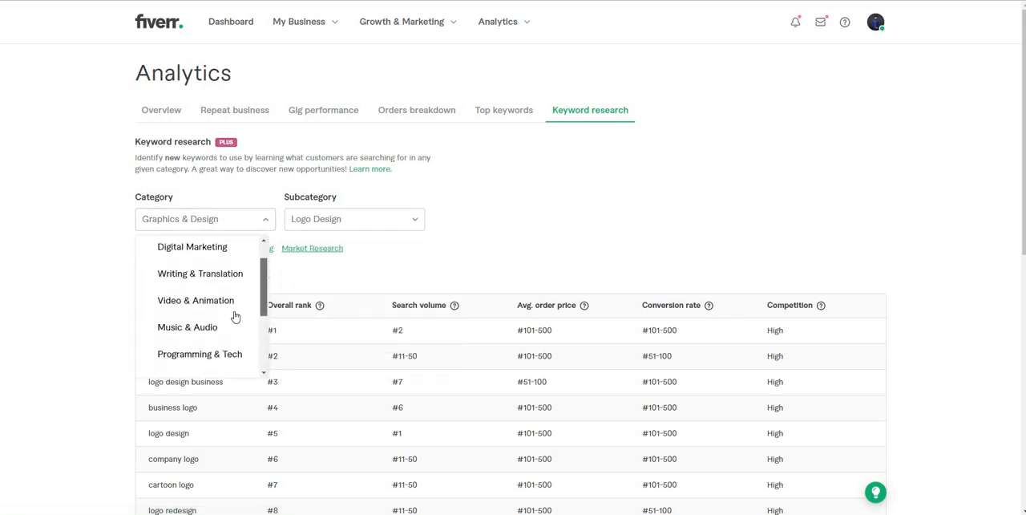
scroll(235, 316, "down", 2)
left_click(204, 317)
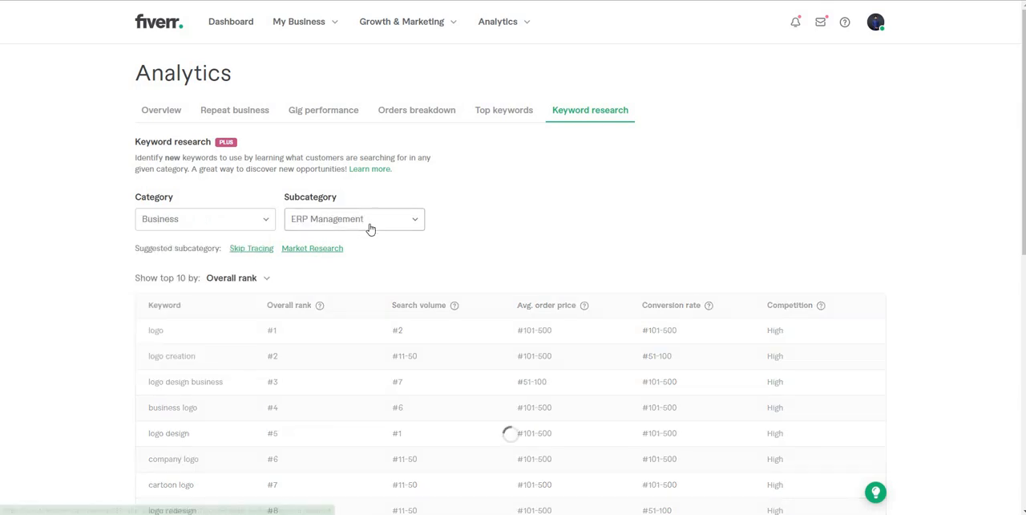
Step: Set the keyword research subcategory to E-Commerce Management and view its service type options, keeping Product Research
left_click(371, 226)
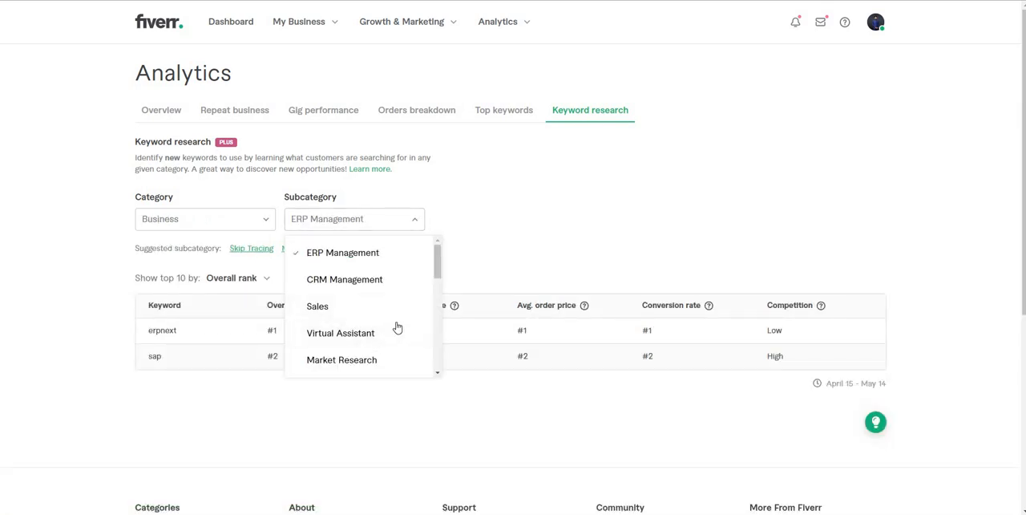
scroll(396, 328, "down", 3)
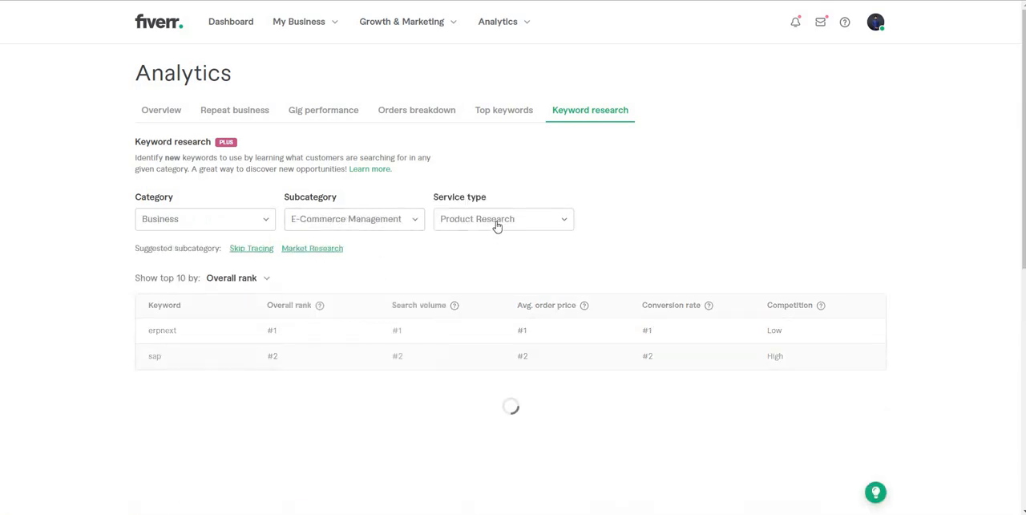
left_click(496, 224)
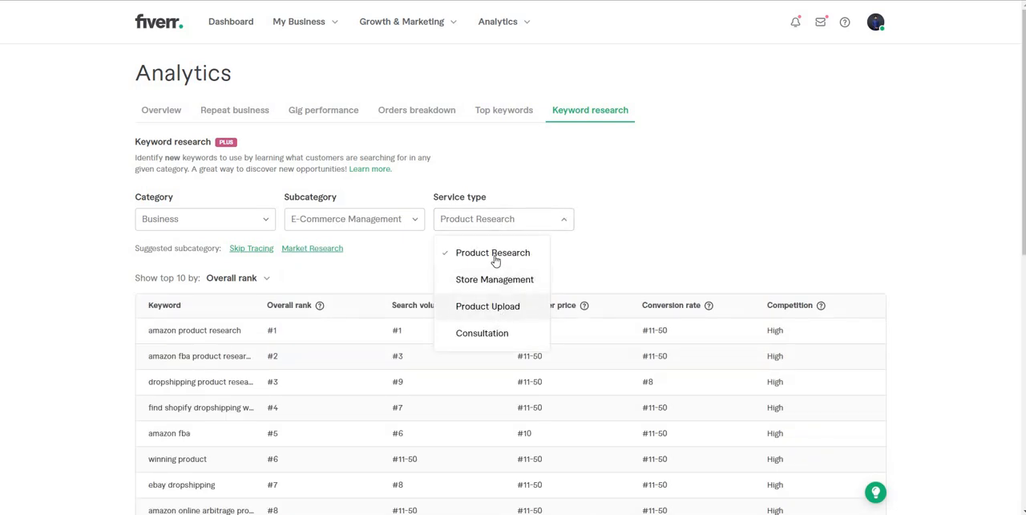
left_click(306, 375)
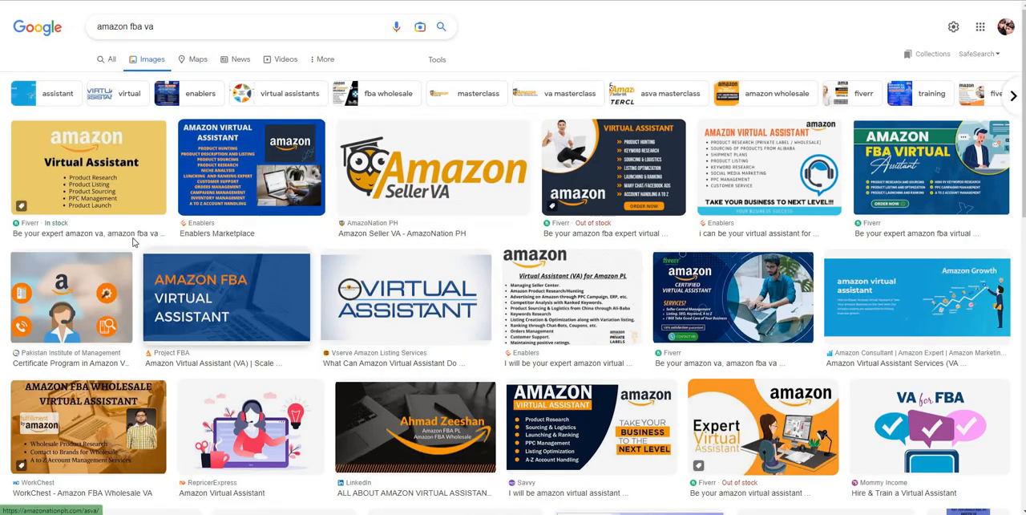
Step: Open the yellow Amazon Virtual Assistant image from the Google image results for "amazon fba va" in its own tab
right_click(122, 199)
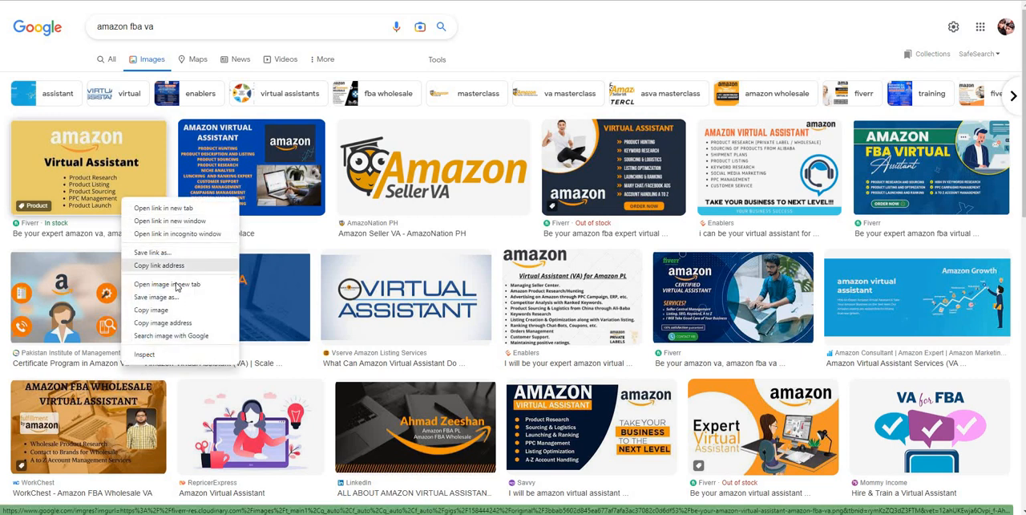
left_click(166, 284)
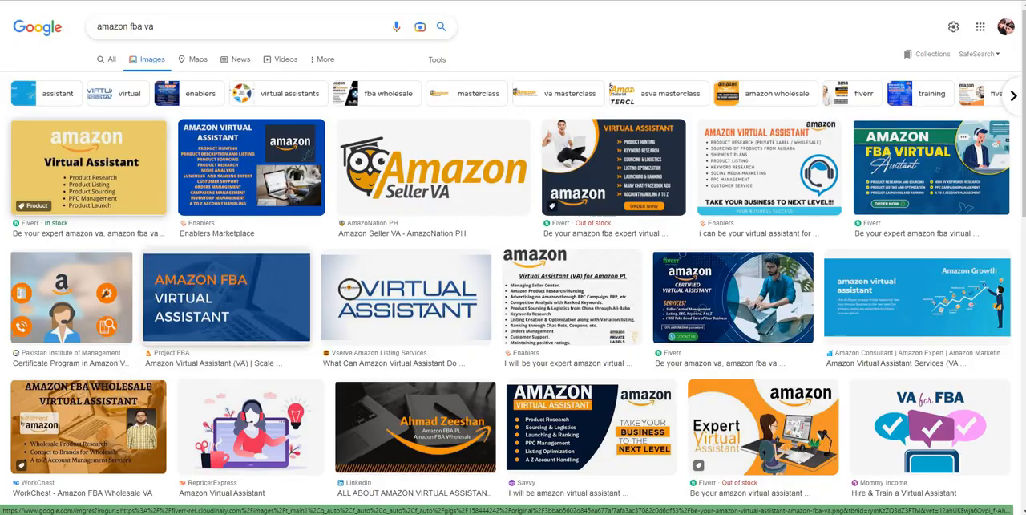
key("ctrl+Tab")
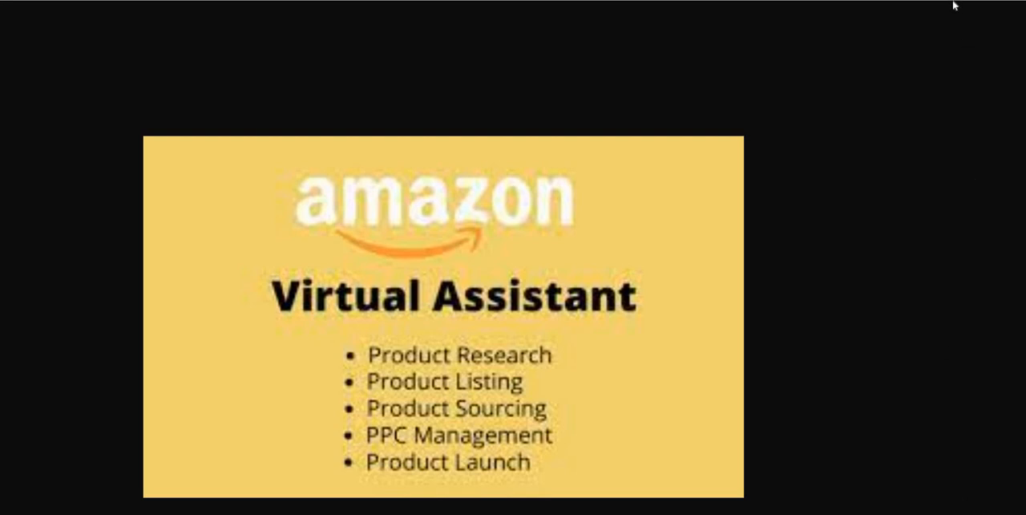
Step: Capture the yellow Amazon Virtual Assistant image as a screenshot about 1122x674 pixels and save it as Amazon
key("Print")
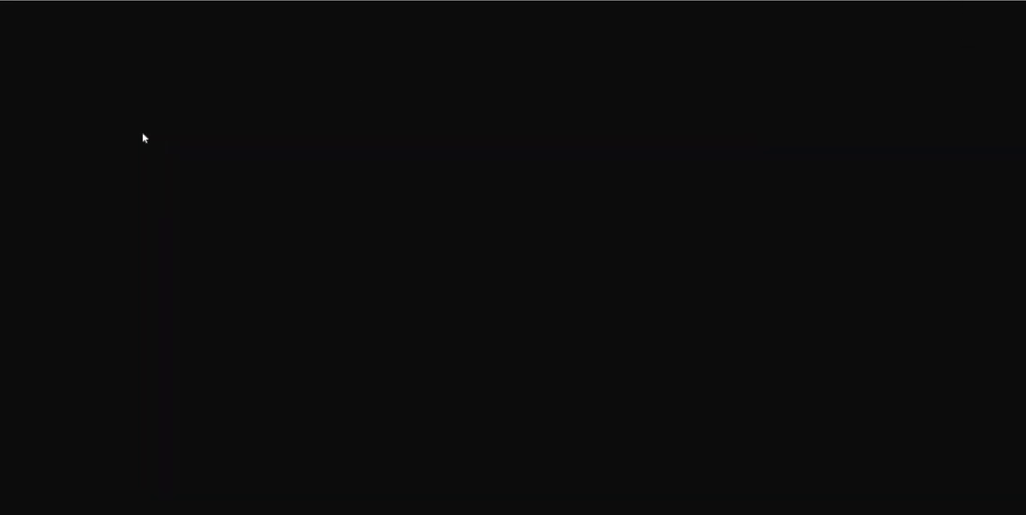
left_click_drag(143, 136, 746, 498)
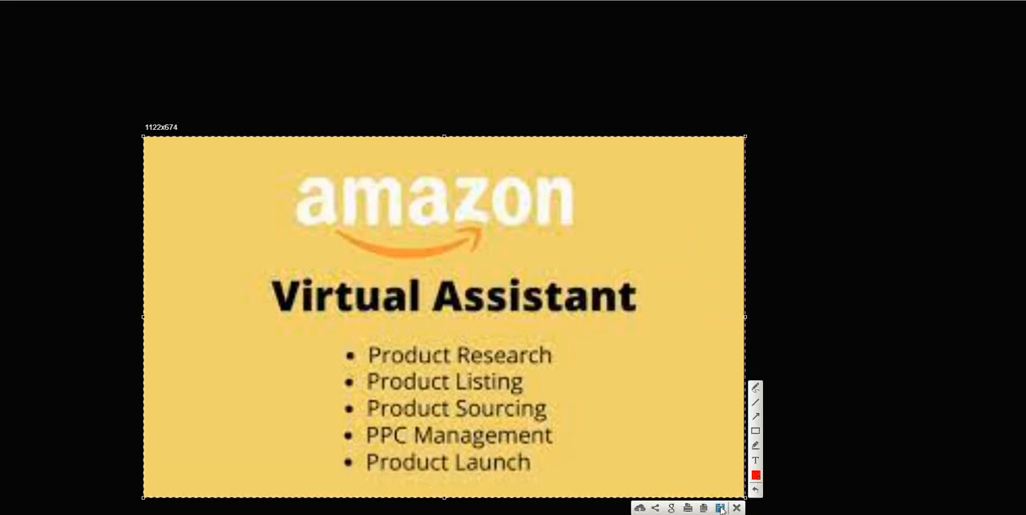
left_click(721, 507)
type("A")
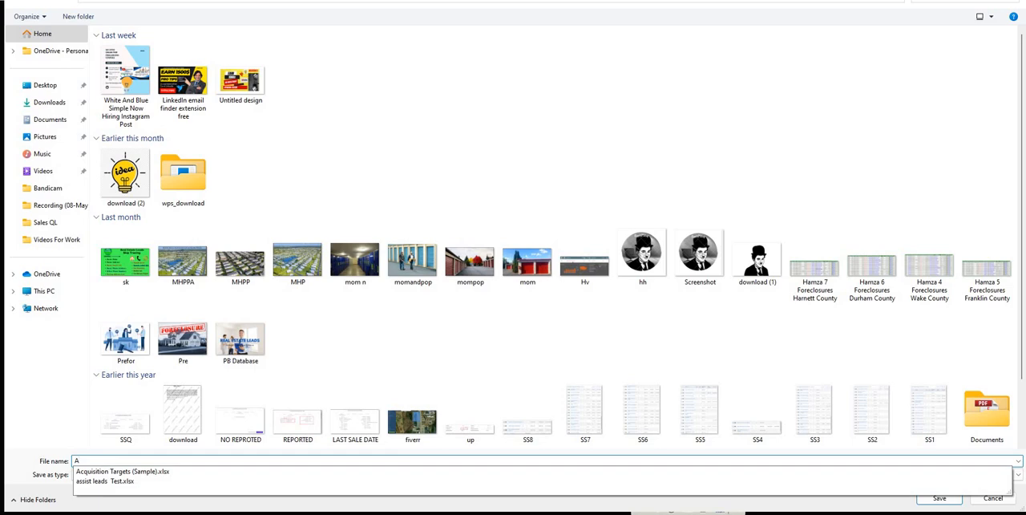
type("mazon")
key("Return")
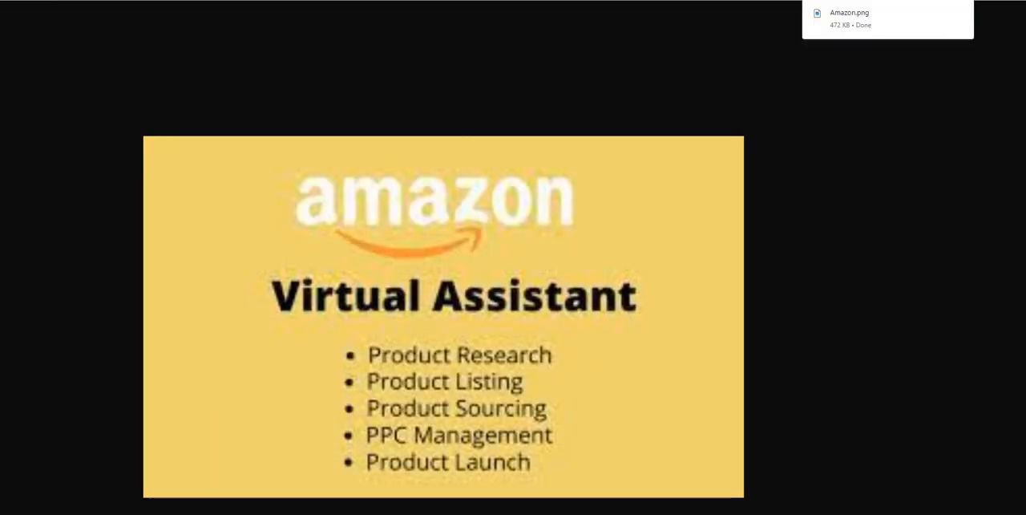
Step: Return to the Fiverr gig gallery, add the saved Amazon image as the primary picture, then save and continue
left_click(440, 2)
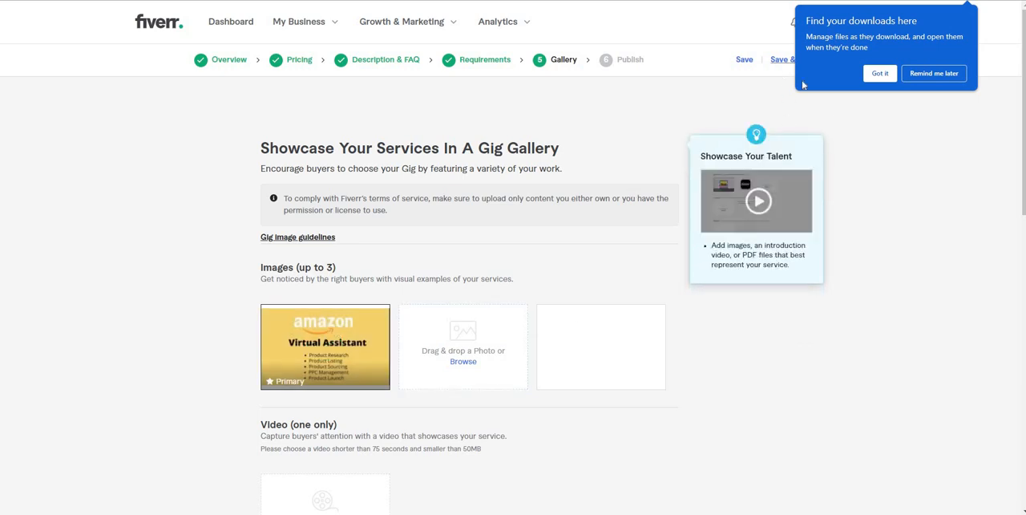
left_click(776, 62)
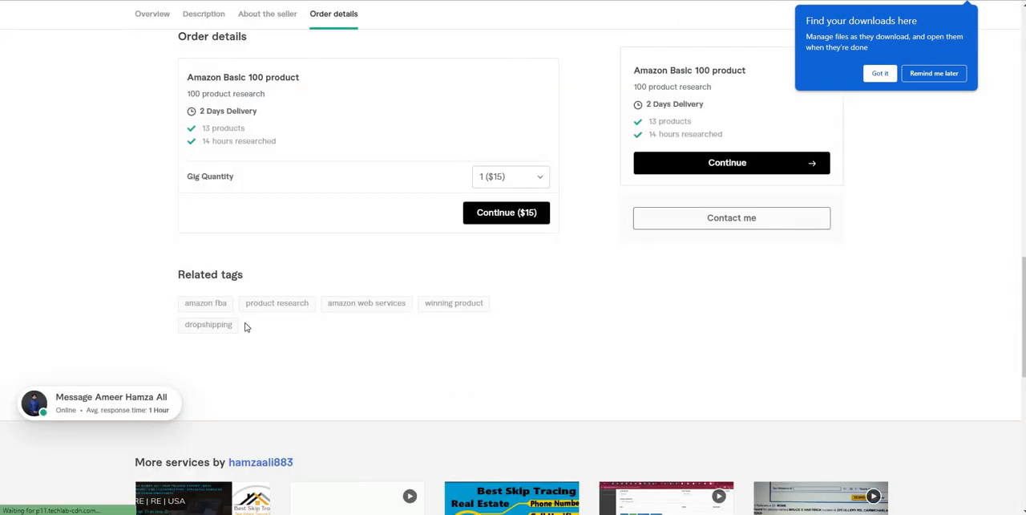
Step: Examine the related tags under the order details on the gig's page
left_click_drag(193, 315, 250, 323)
left_click(250, 327)
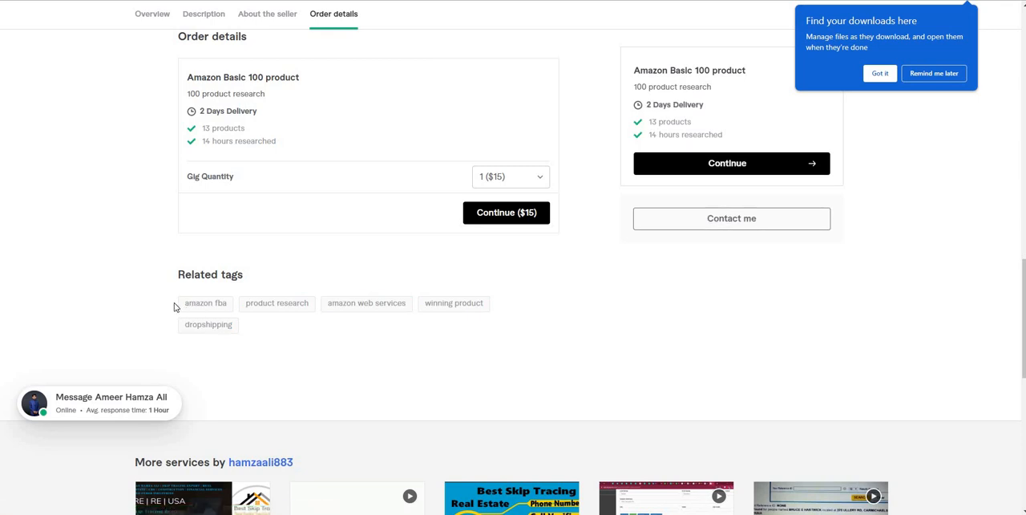
triple_click(245, 329)
left_click(246, 331)
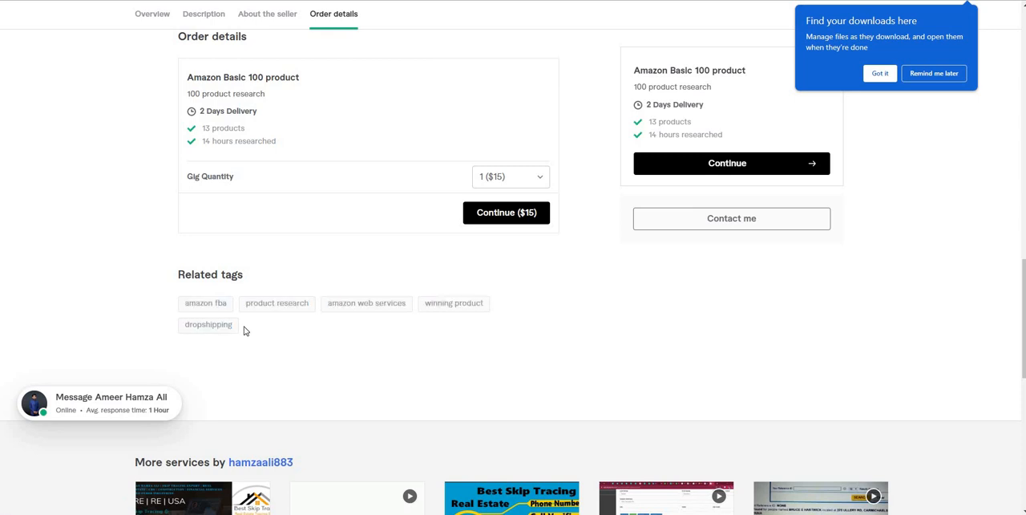